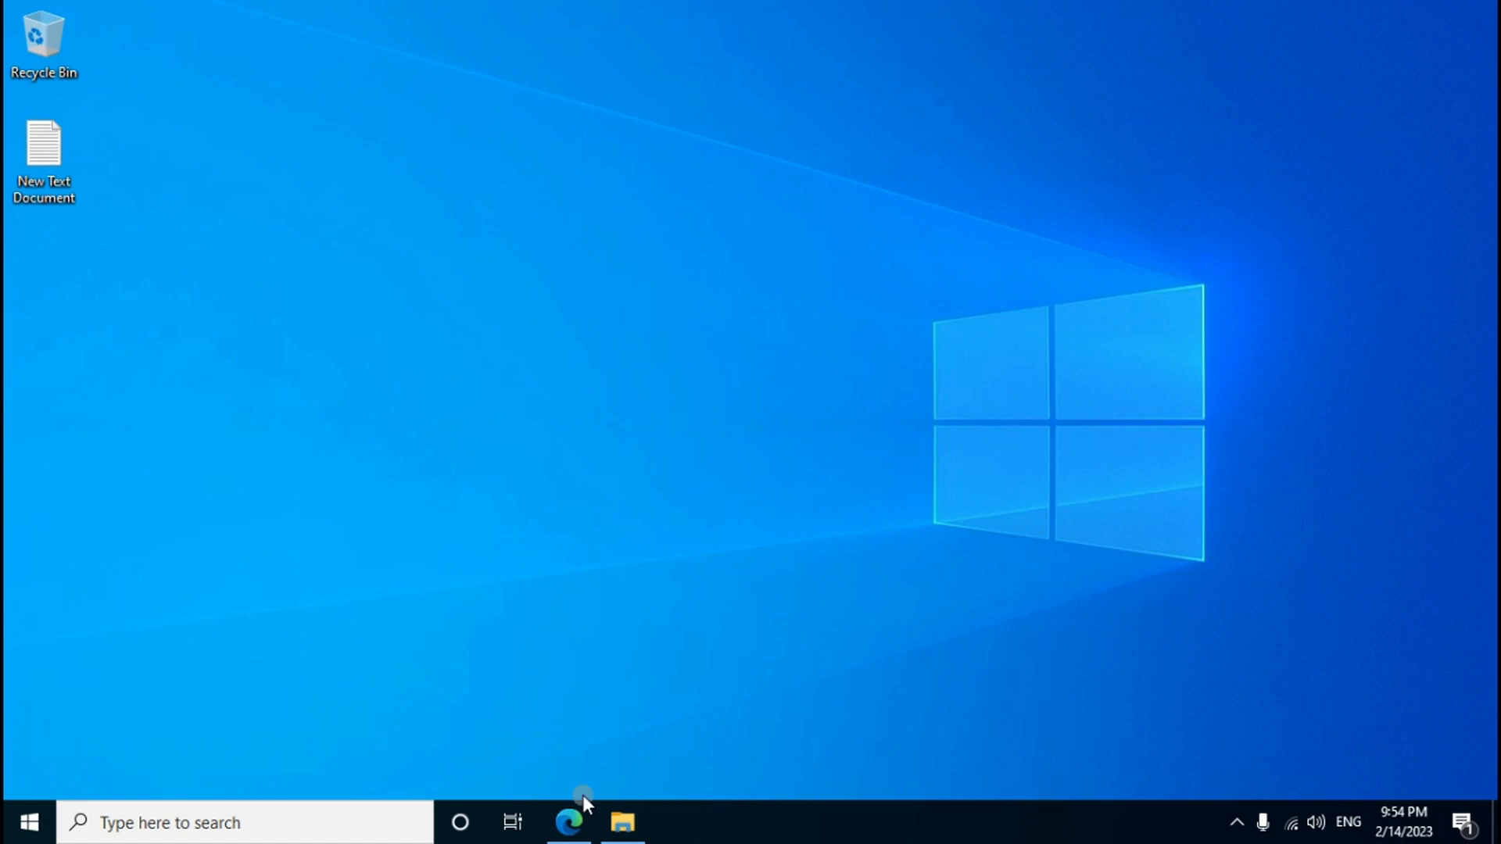
Switch to Microsoft Edge, search Google for "eclipse download" and open the Eclipse Foundation's Eclipse Downloads page
mouse_move(580, 839)
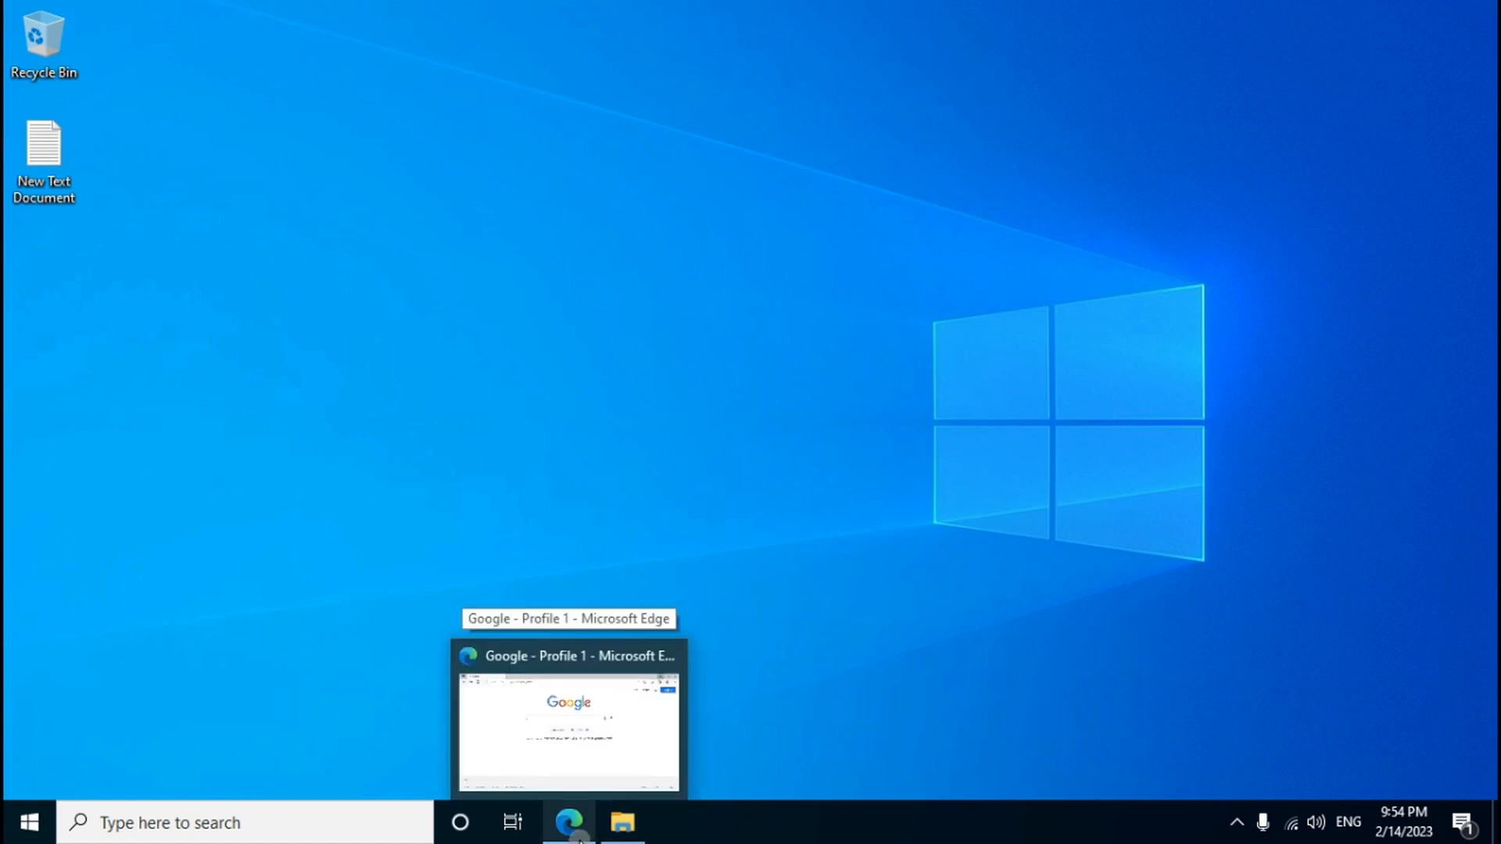
left_click(576, 838)
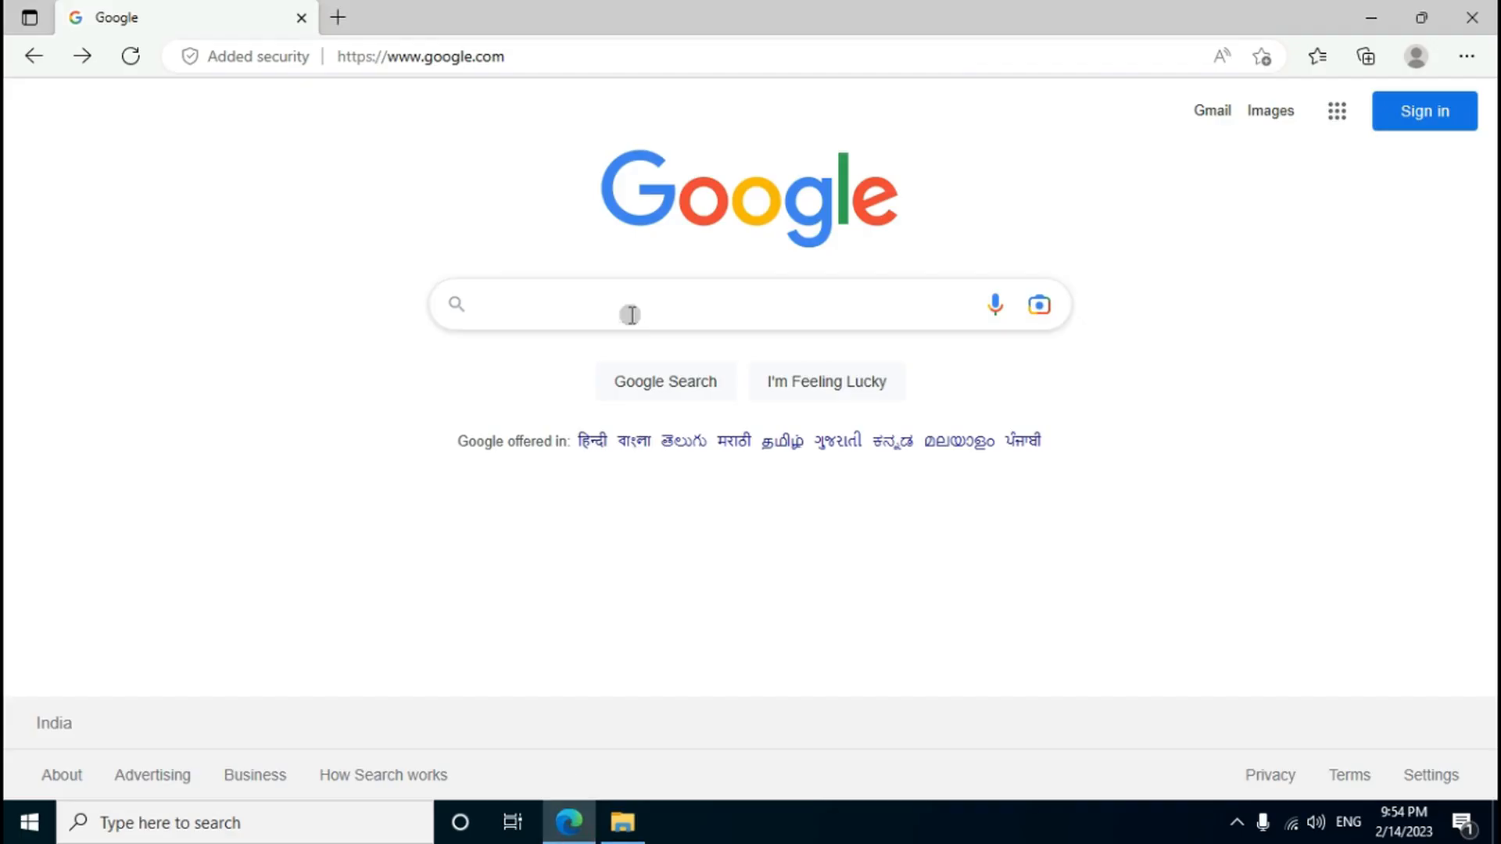
left_click(630, 313)
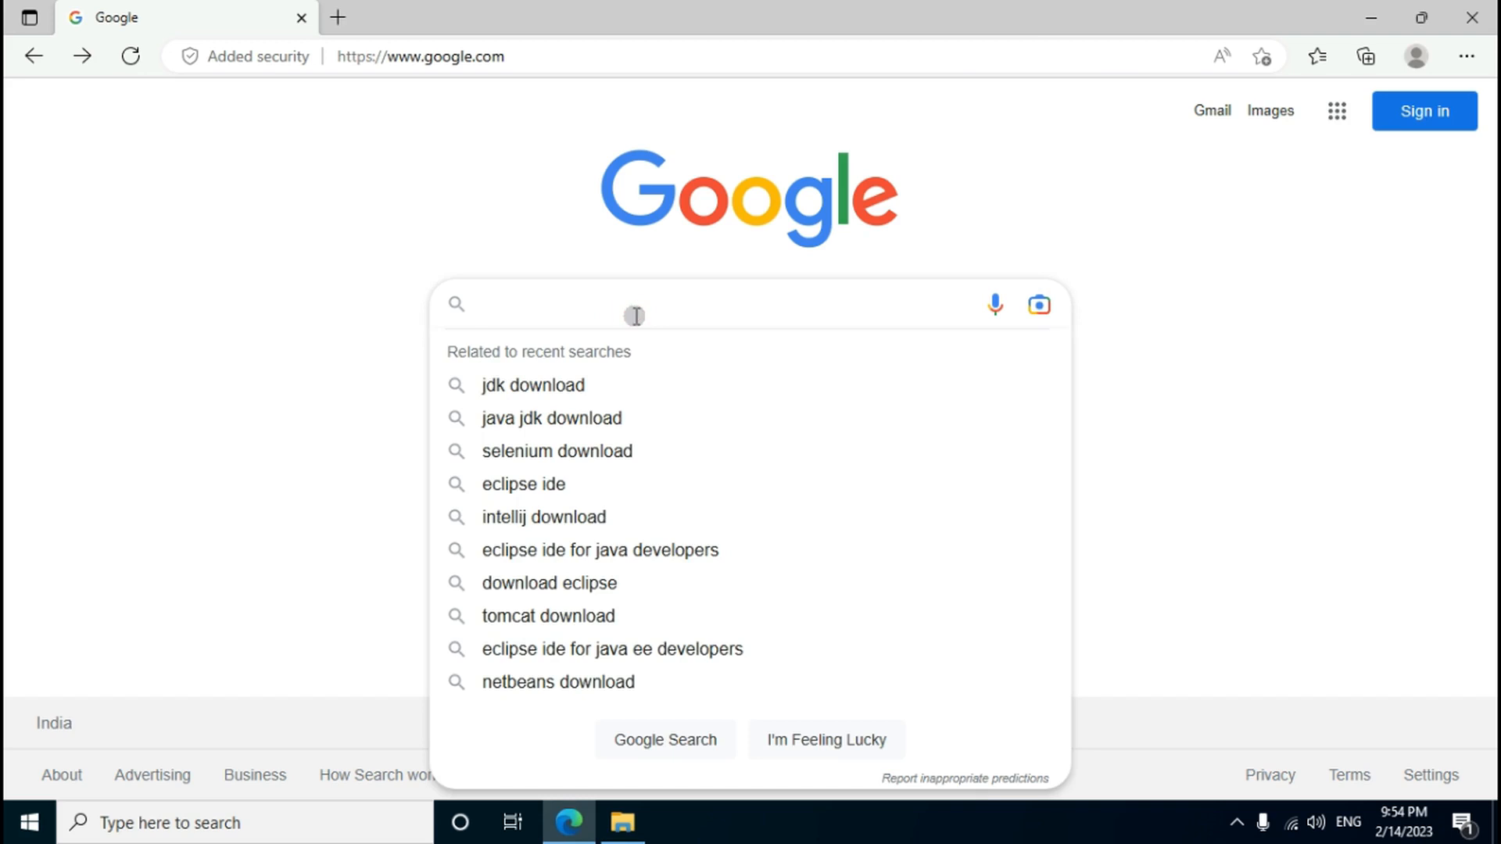
type("eclipse download")
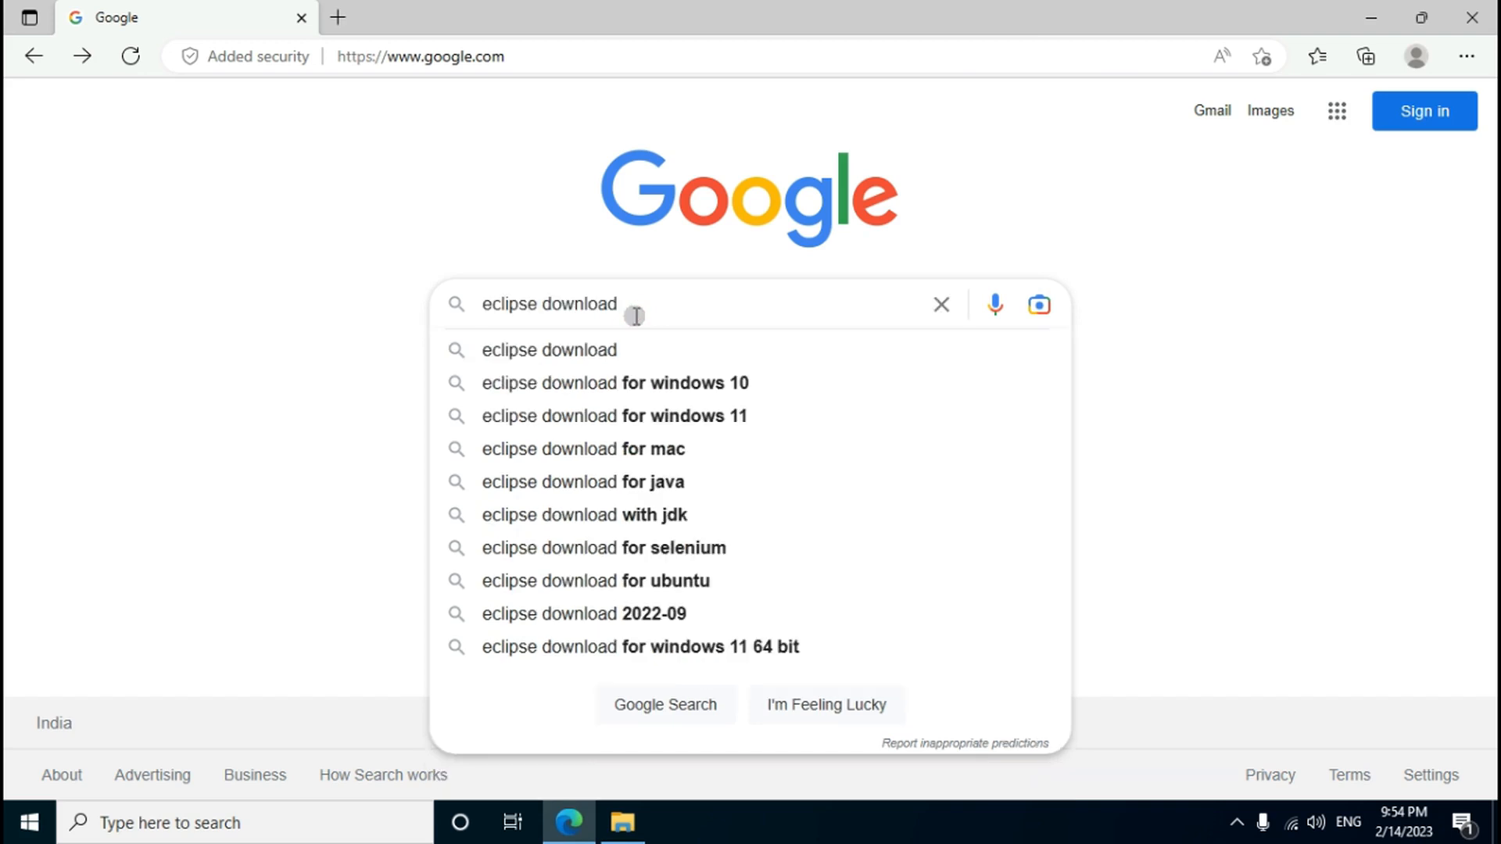
key("Return")
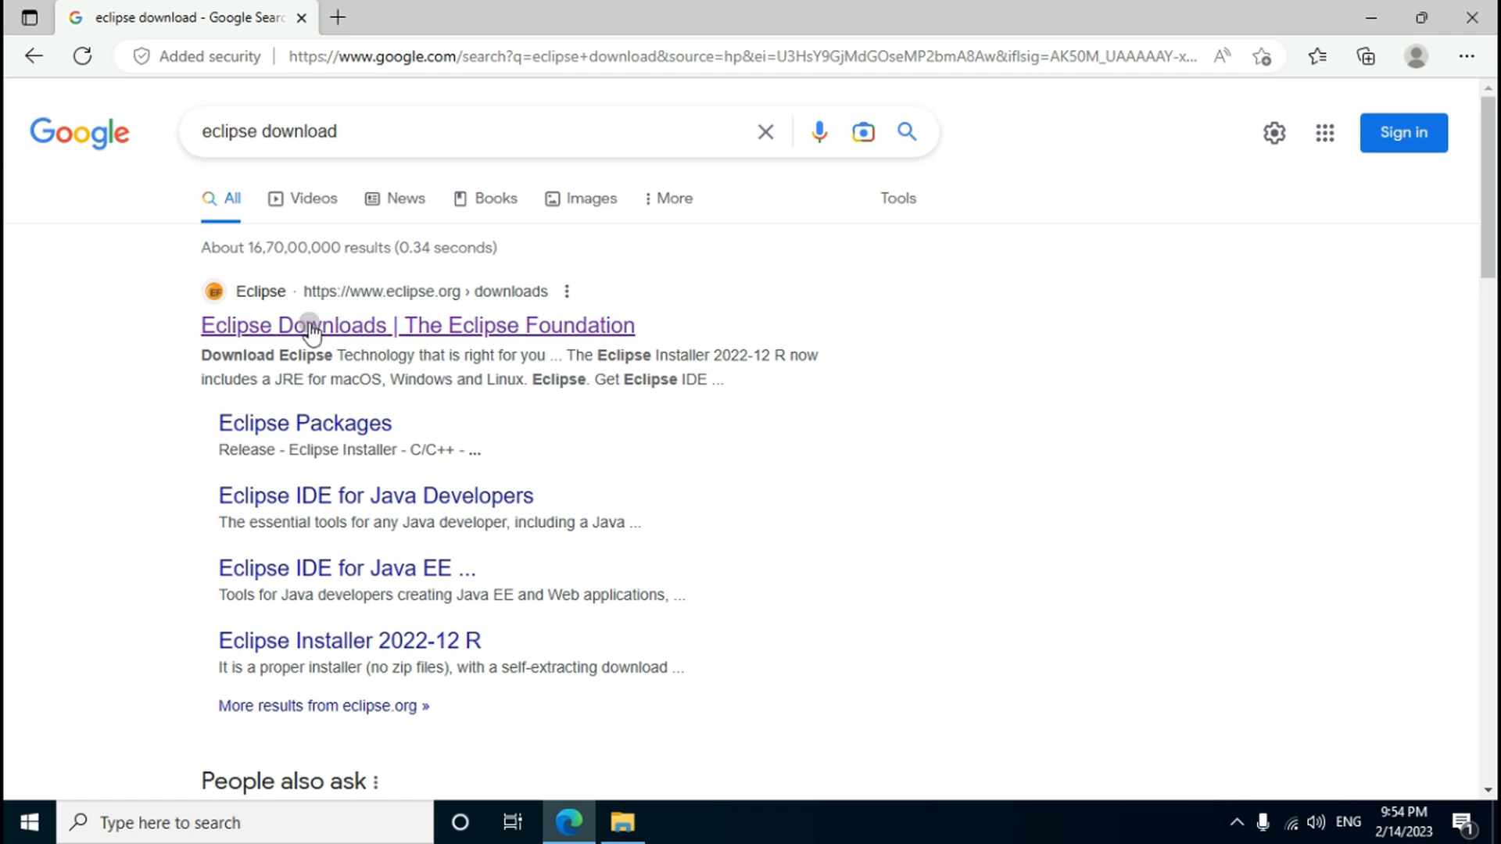
left_click(347, 336)
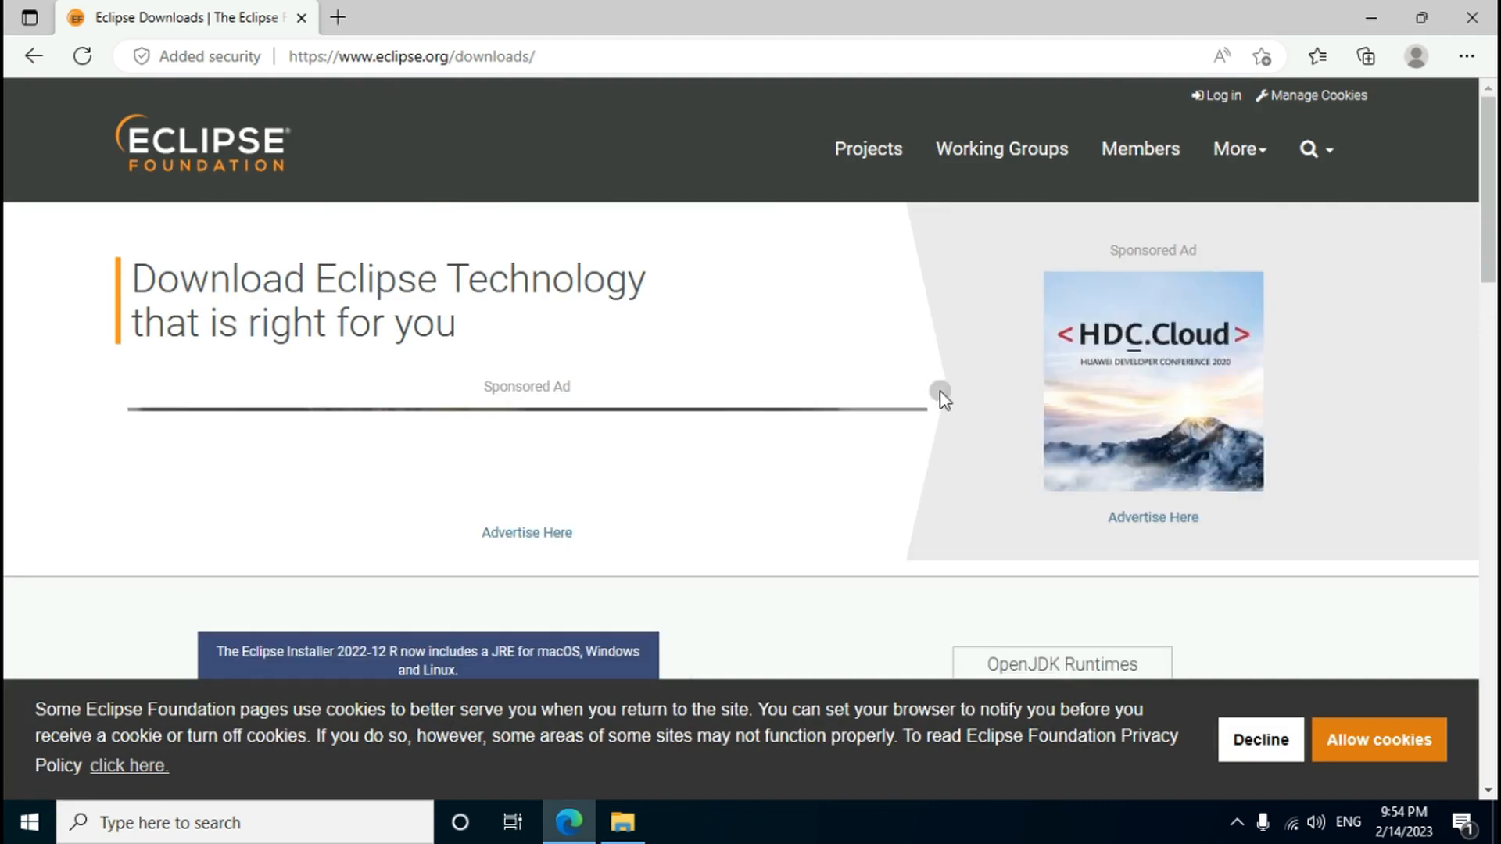
Download the Eclipse IDE 2022-12 x86_64 installer, eclipse-inst-jre-win64.exe, from the offered mirror
scroll(692, 301, "down", 3)
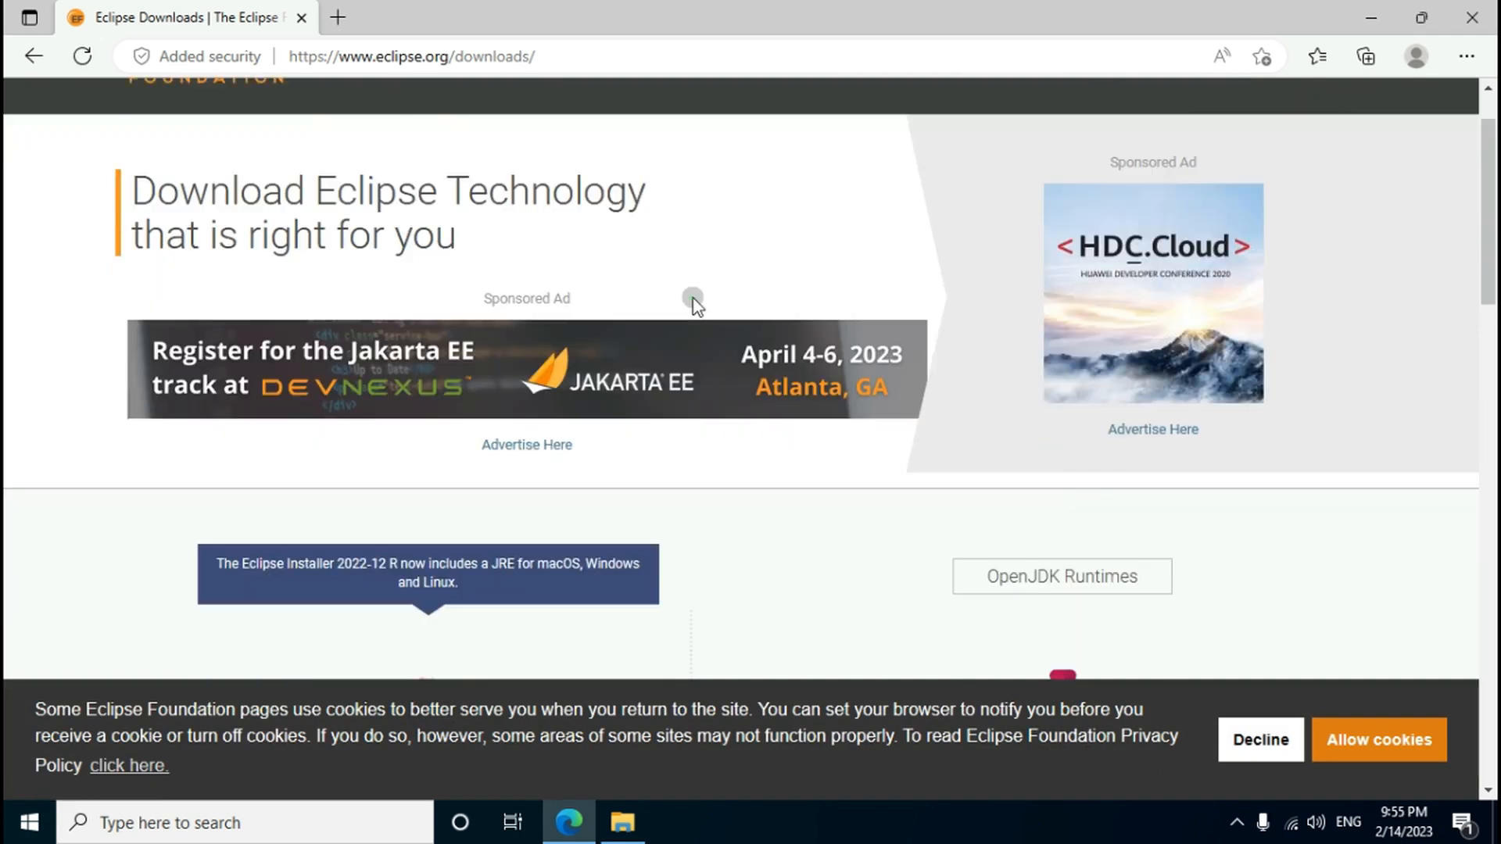
scroll(747, 438, "down", 3)
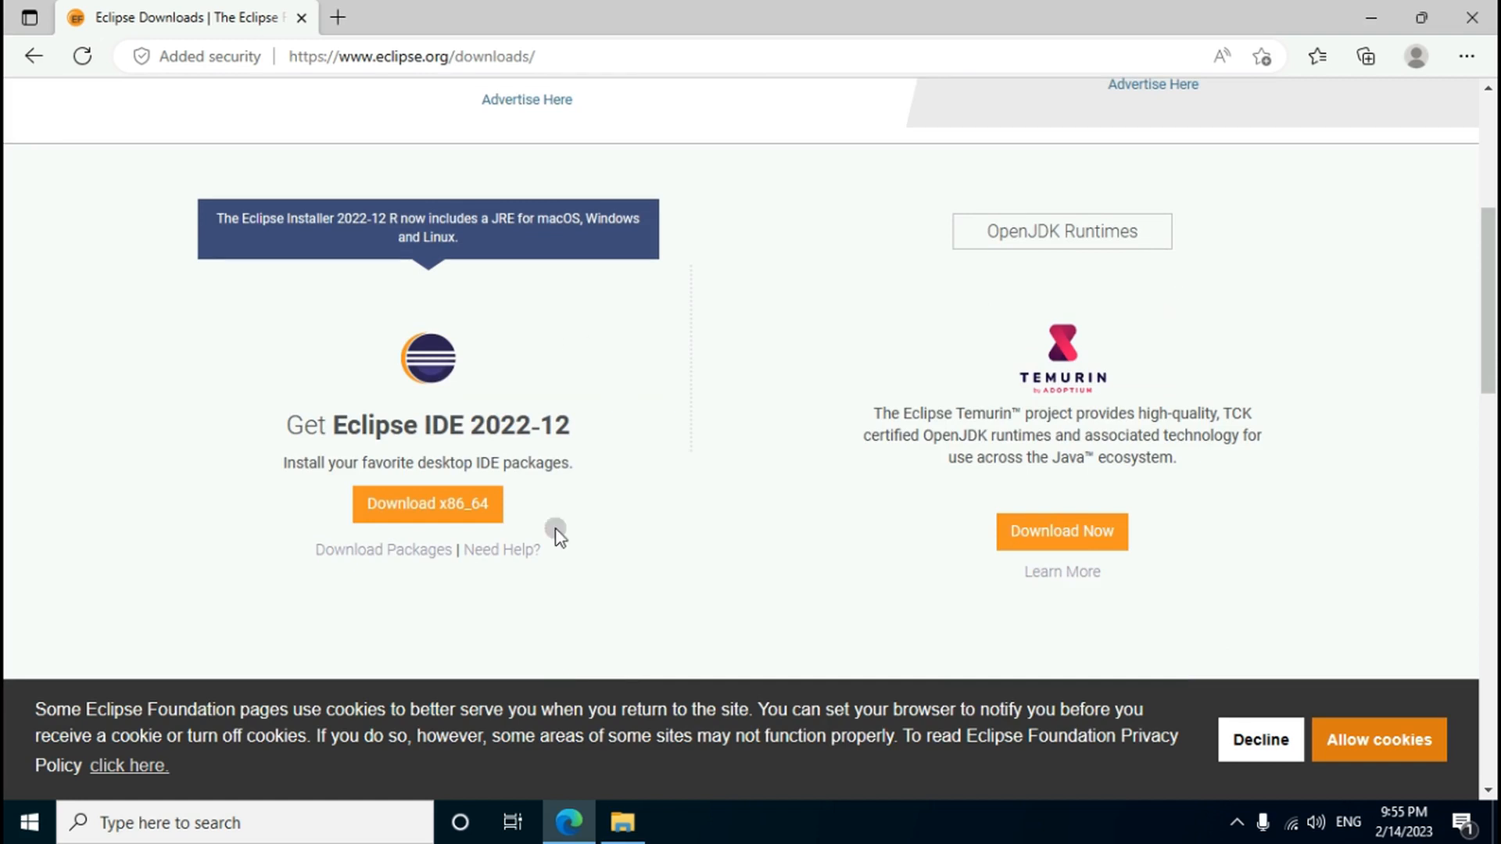
left_click(452, 516)
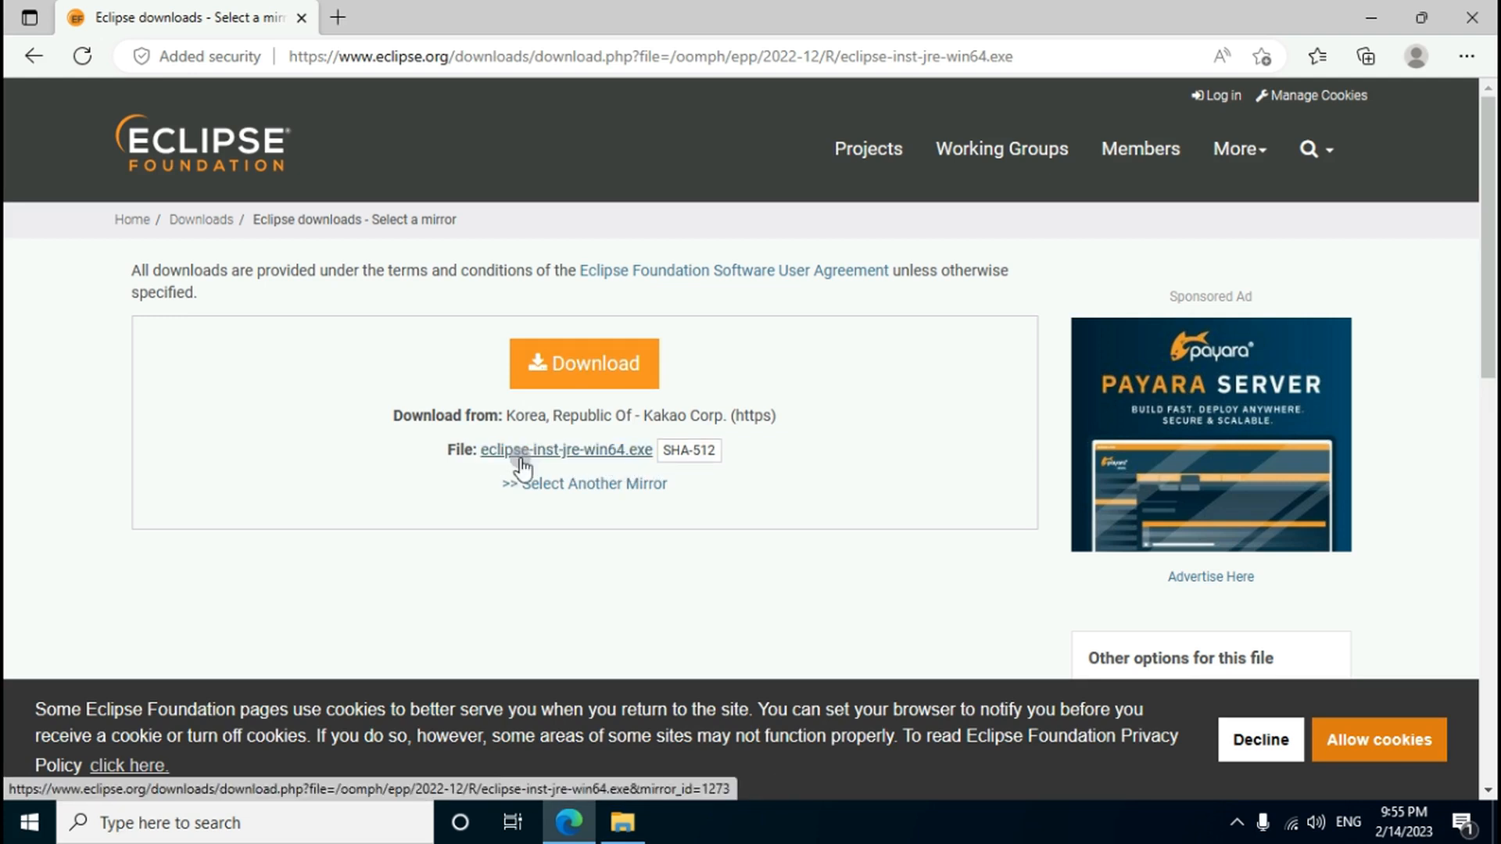
left_click(572, 378)
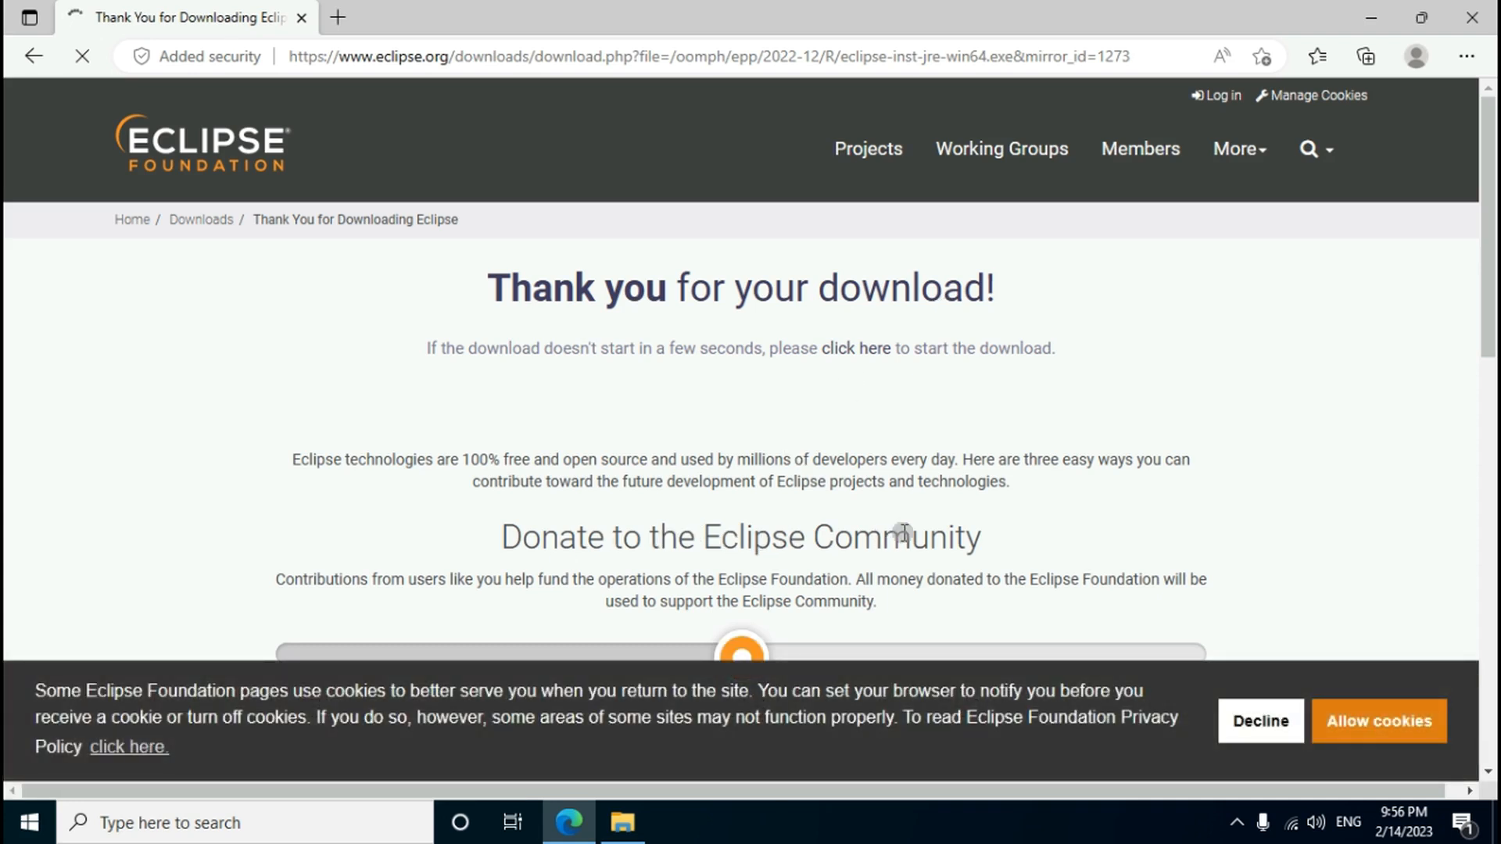
scroll(895, 528, "down", 1)
scroll(887, 526, "down", 1)
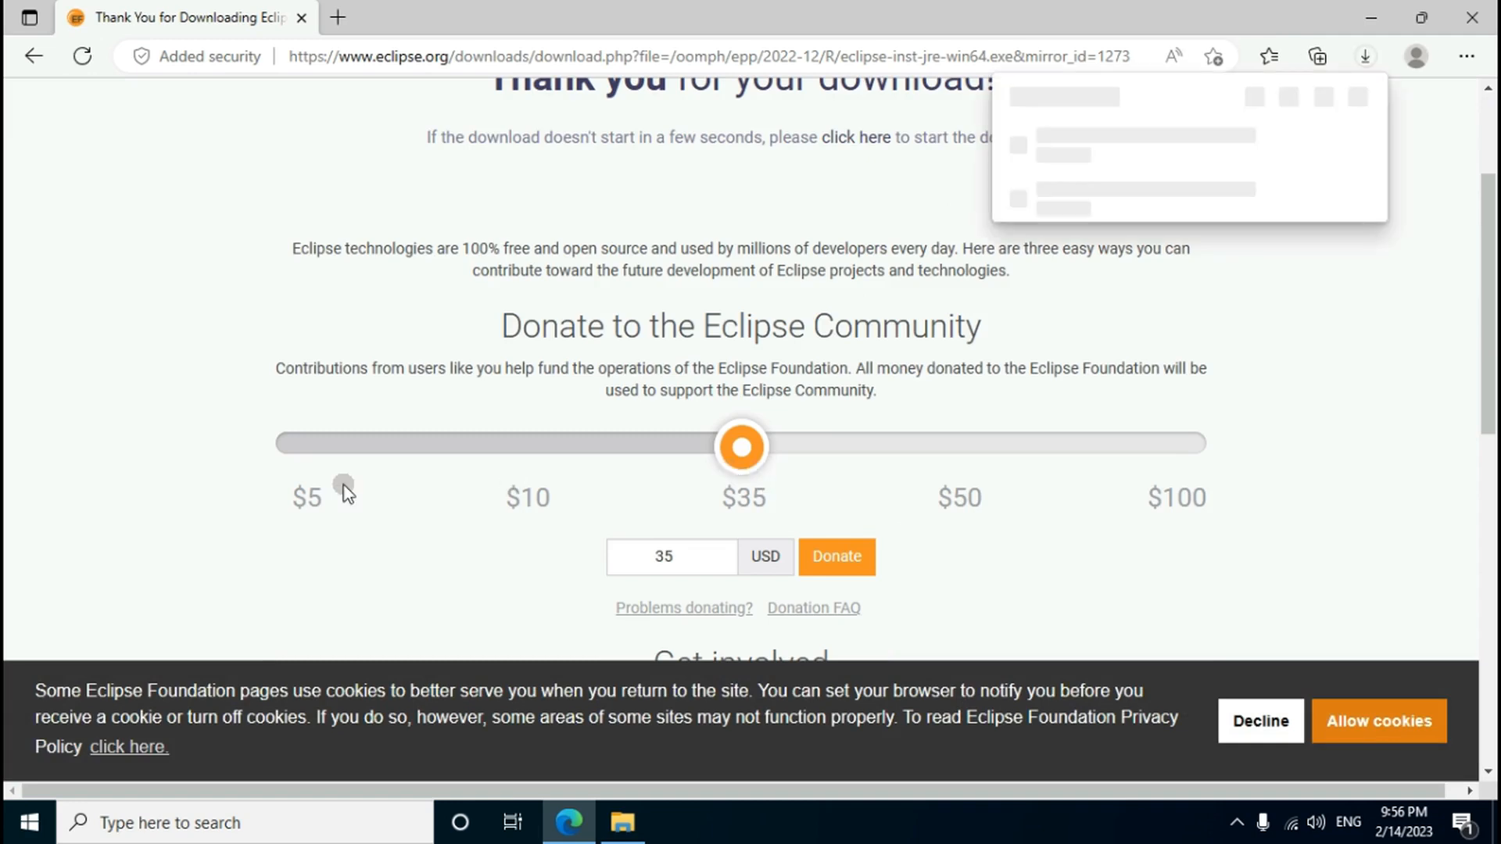
scroll(1004, 455, "up", 2)
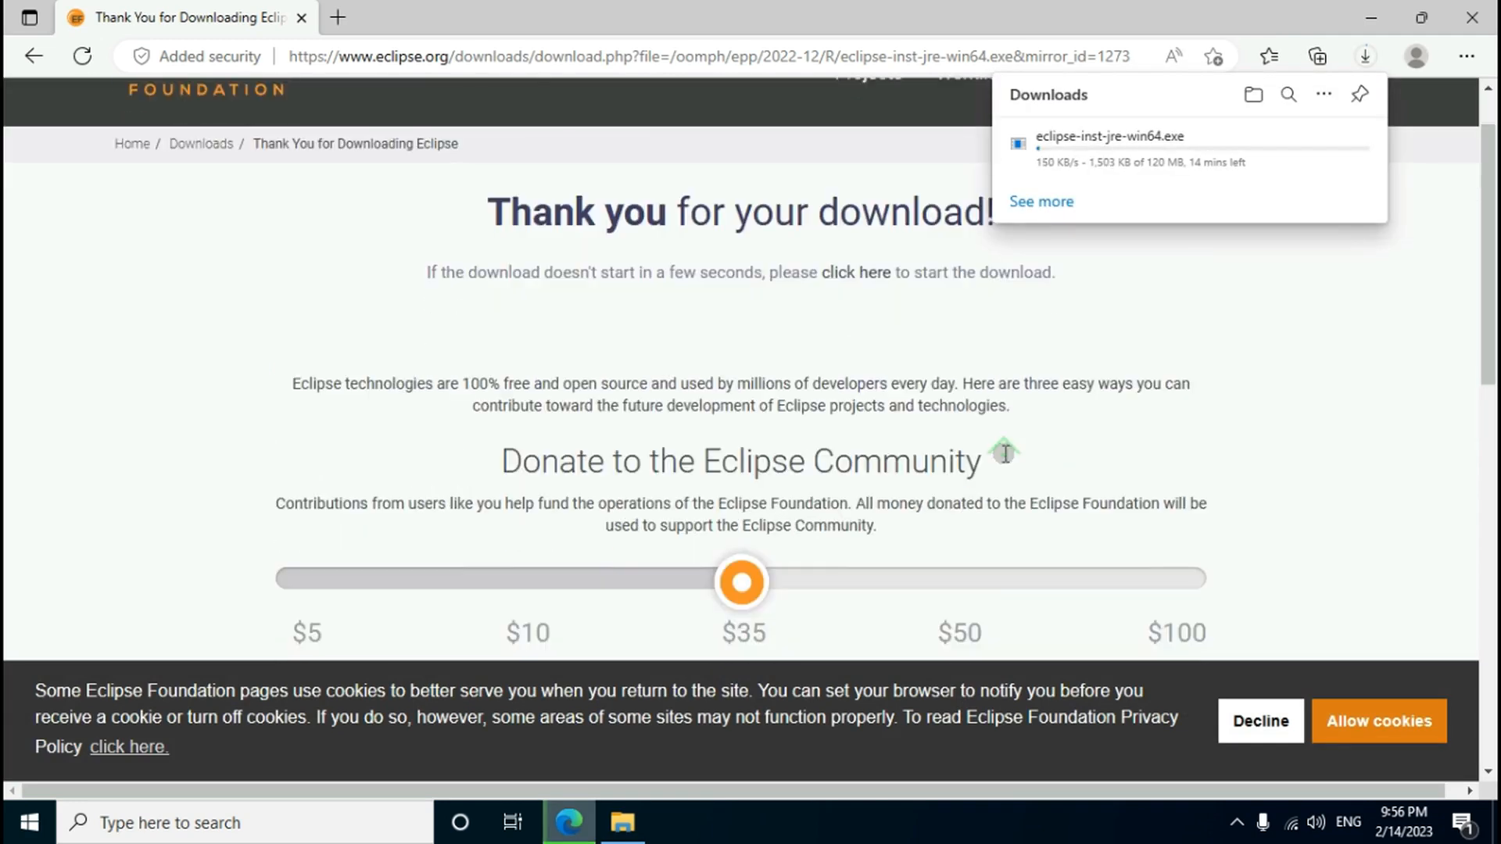
scroll(1003, 455, "down", 2)
scroll(934, 486, "up", 2)
mouse_move(1028, 148)
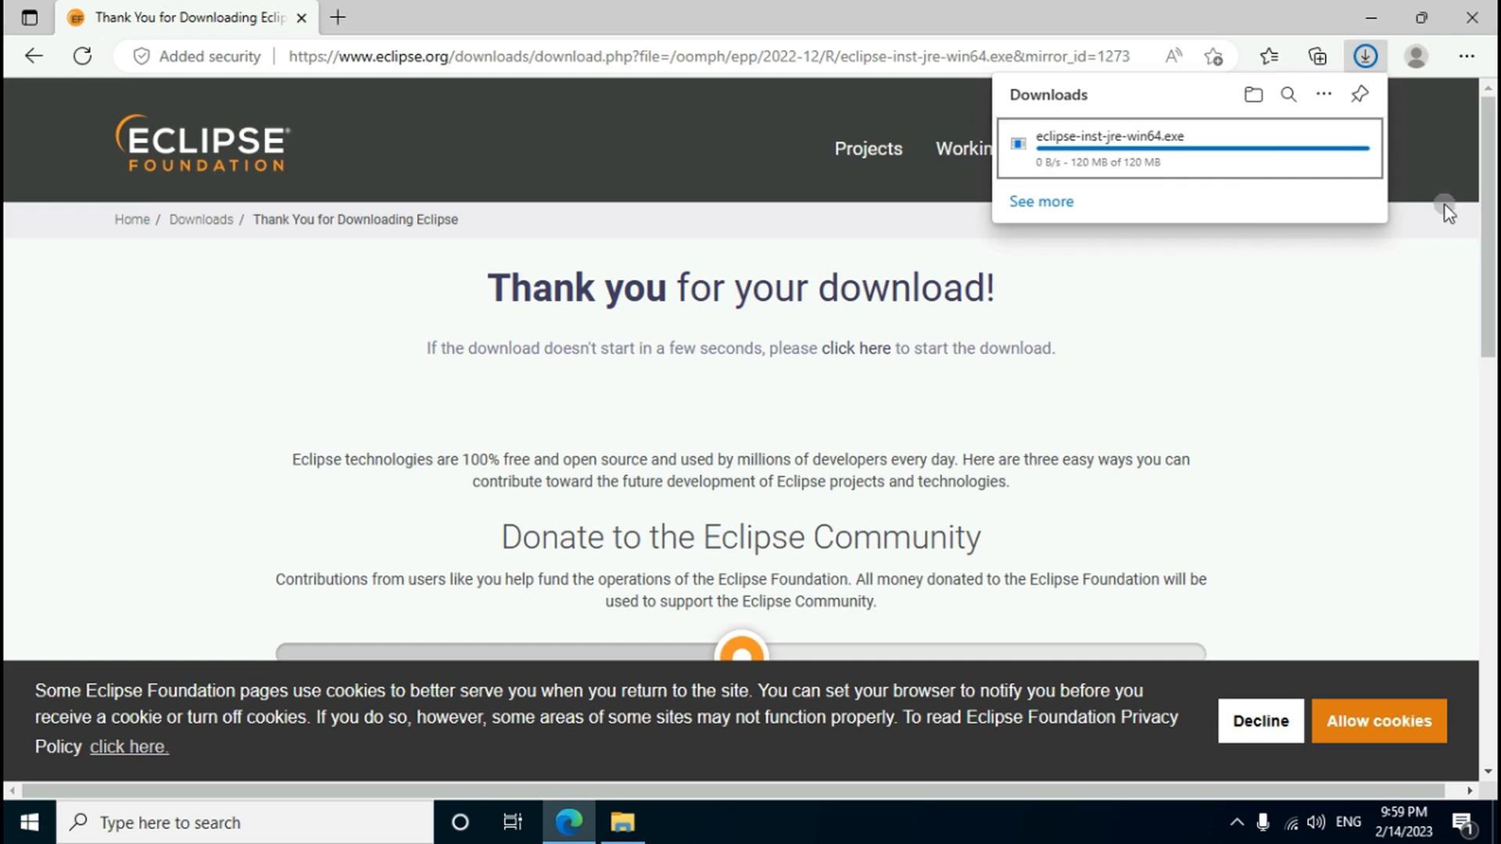
Switch to File Explorer, run eclipse-inst-jre-win64 from the Downloads folder as administrator, and minimise the folder window
left_click(1376, 14)
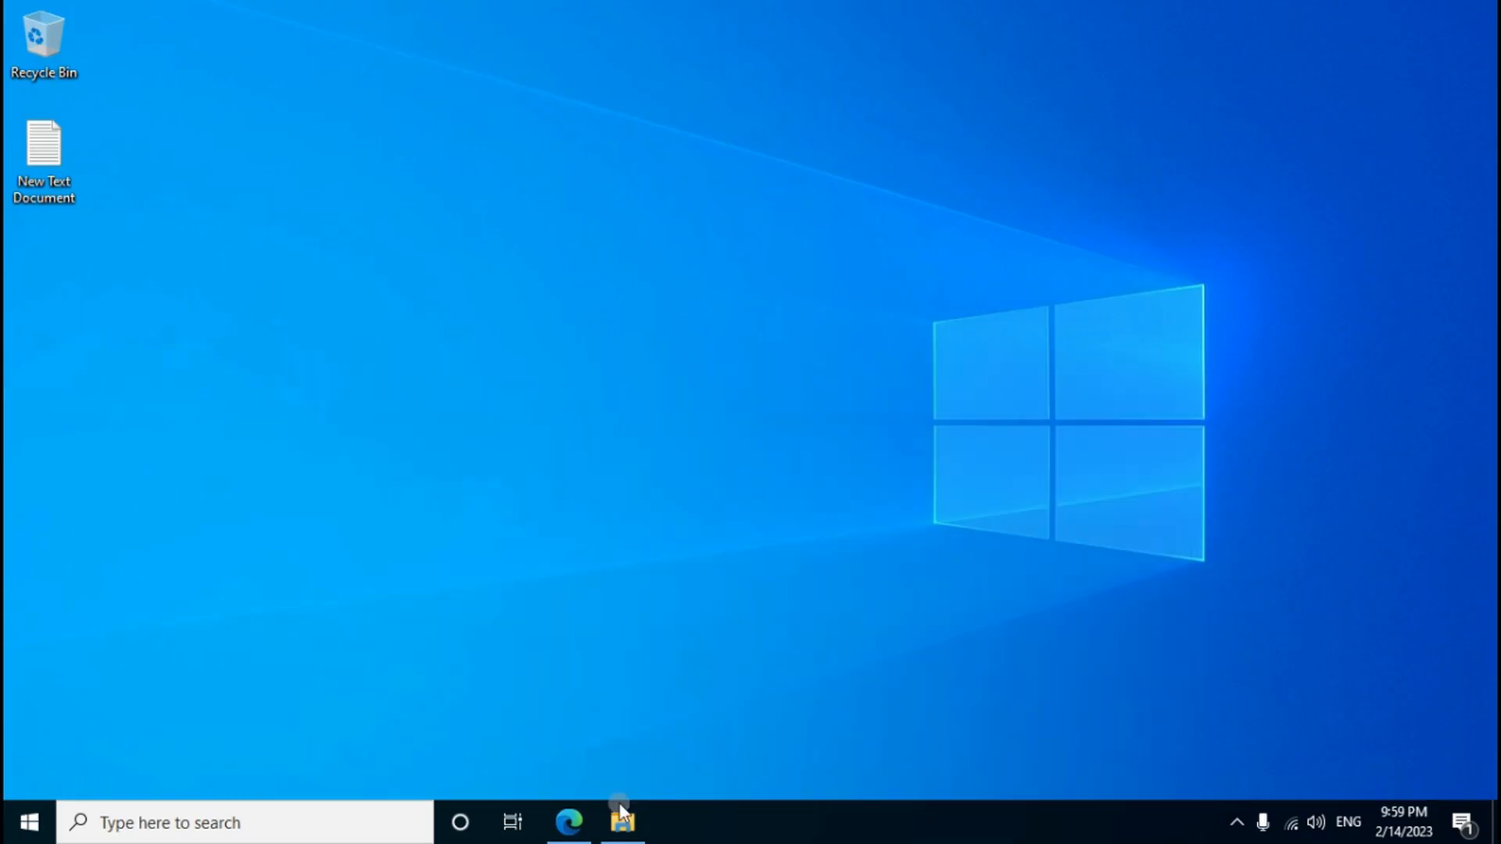
left_click(619, 828)
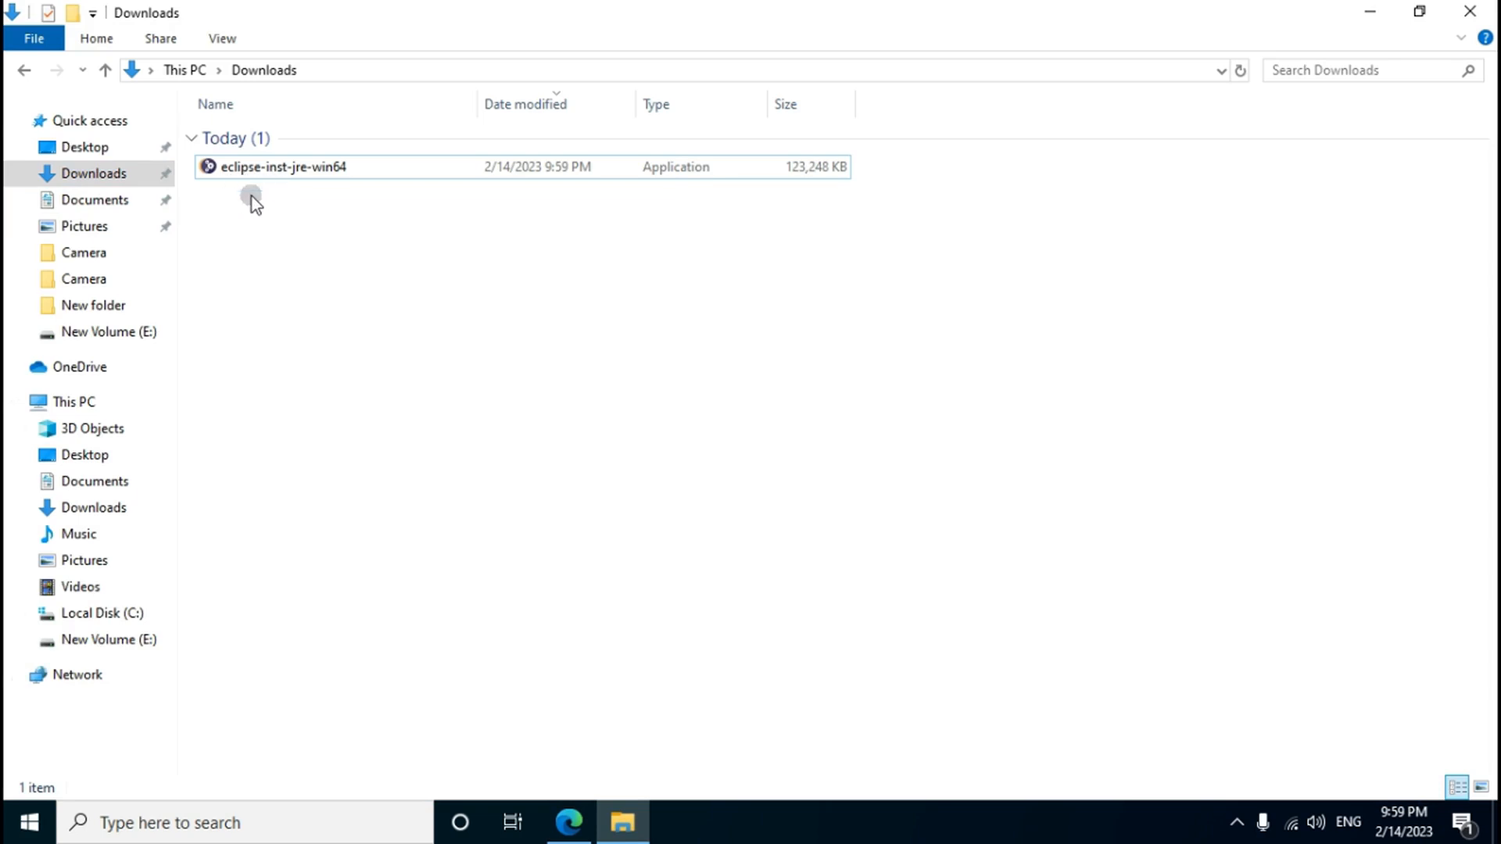
left_click(234, 173)
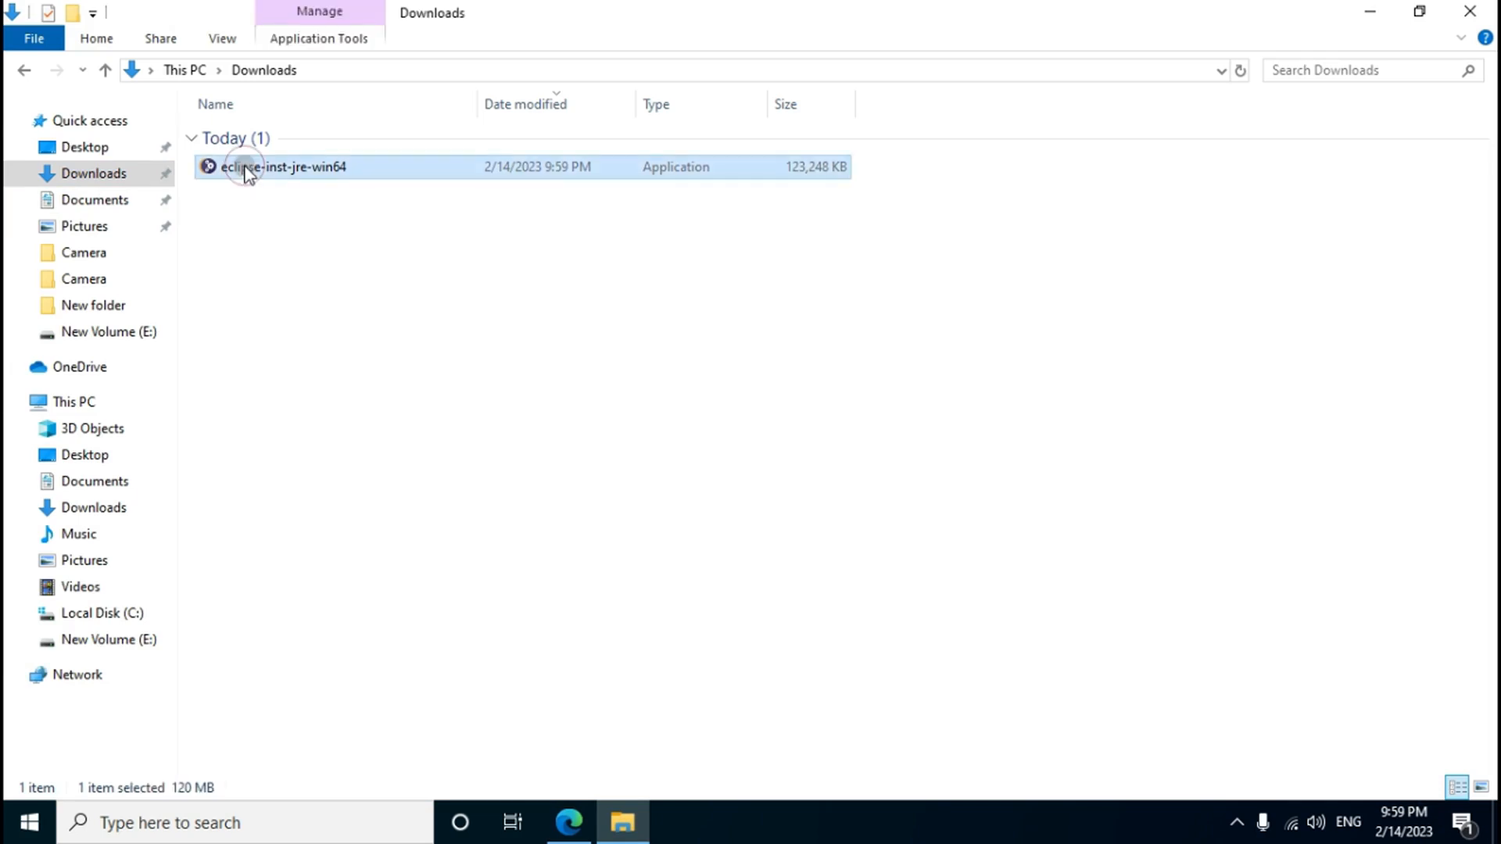
right_click(255, 171)
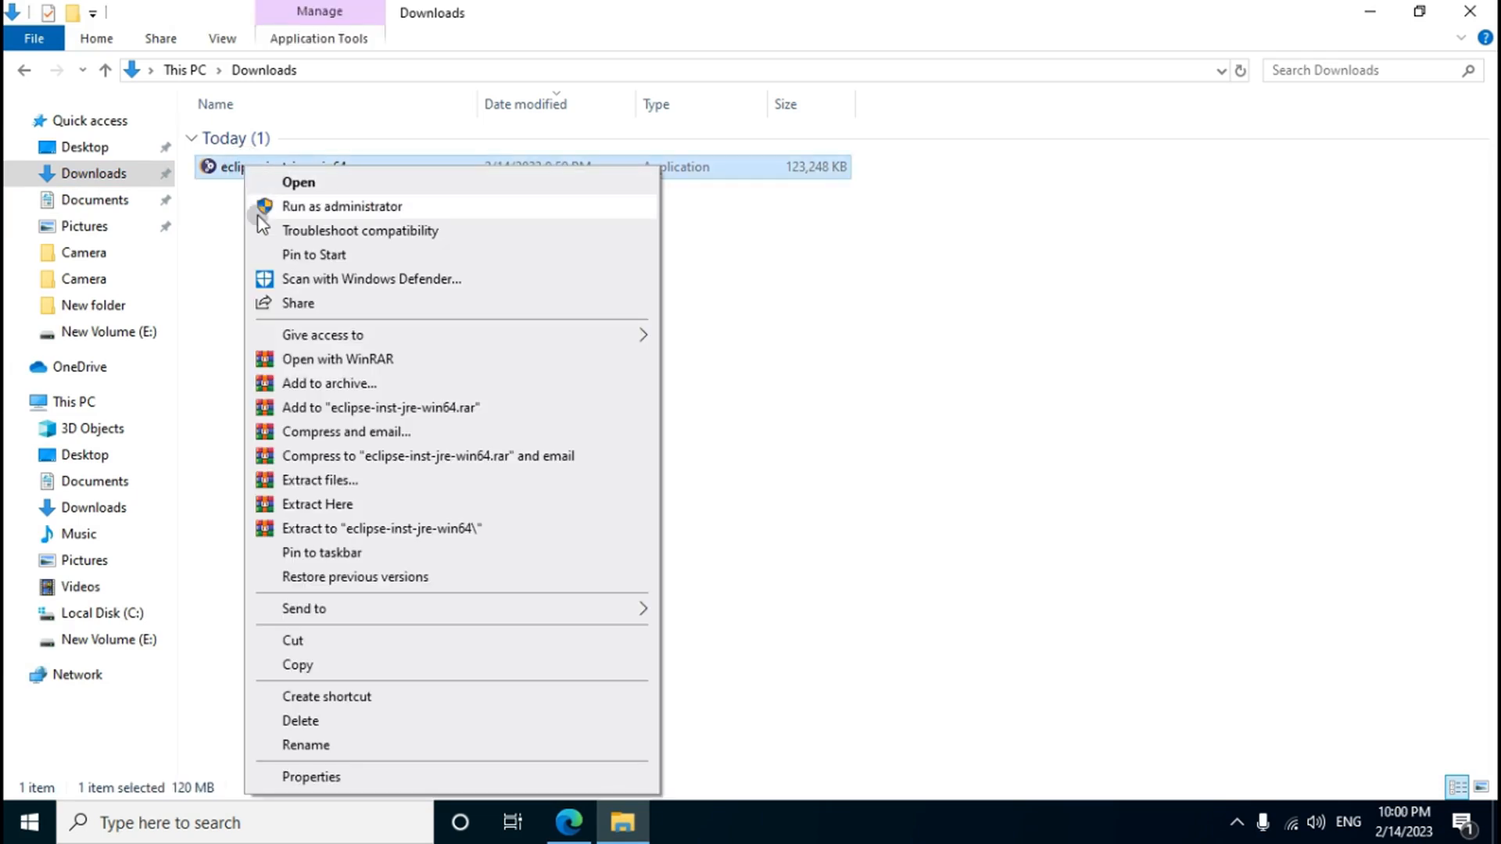
left_click(304, 210)
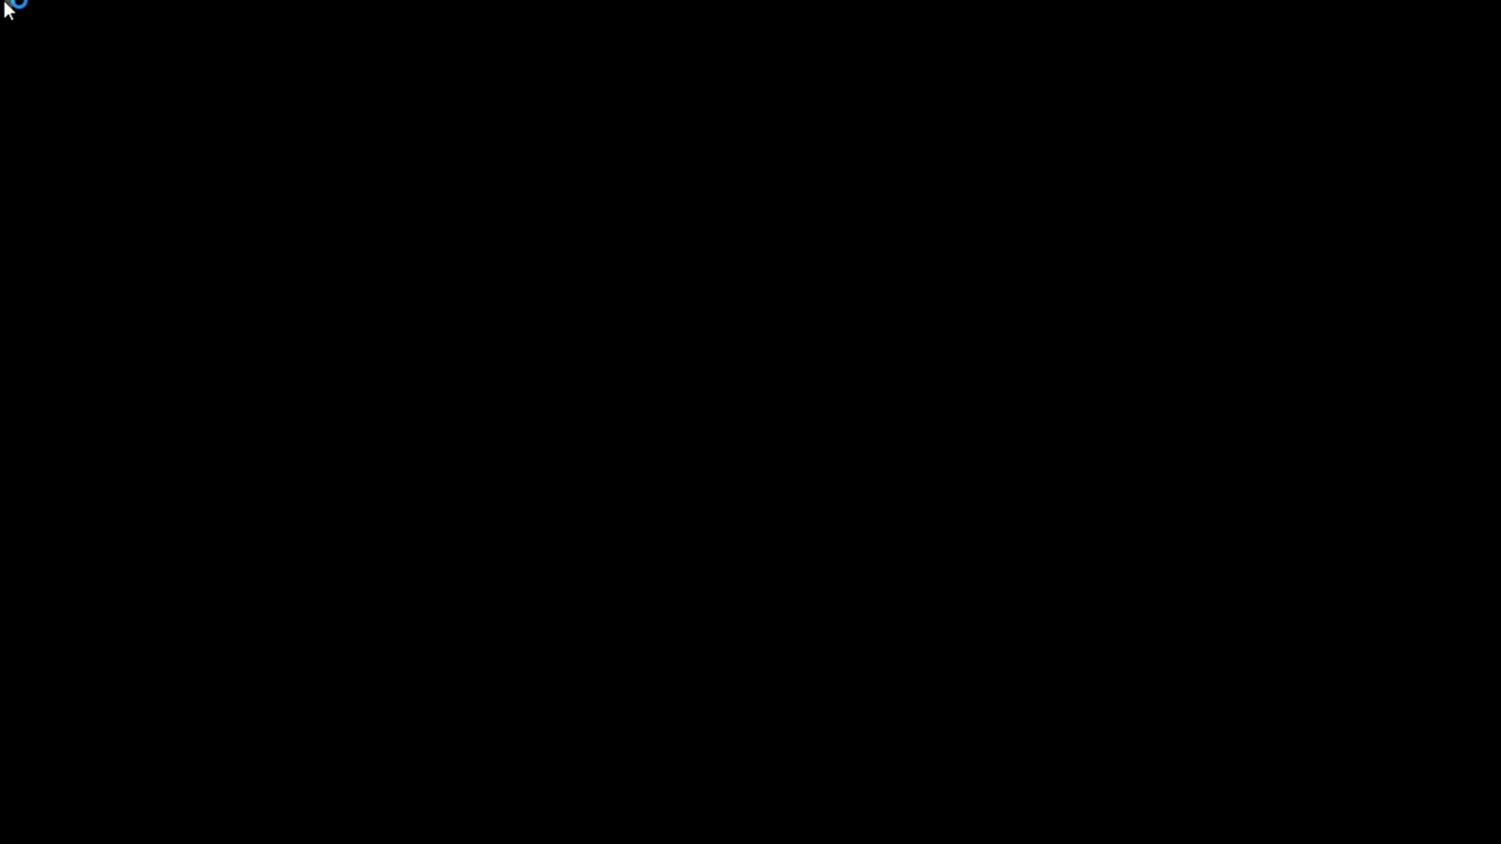
left_click(639, 566)
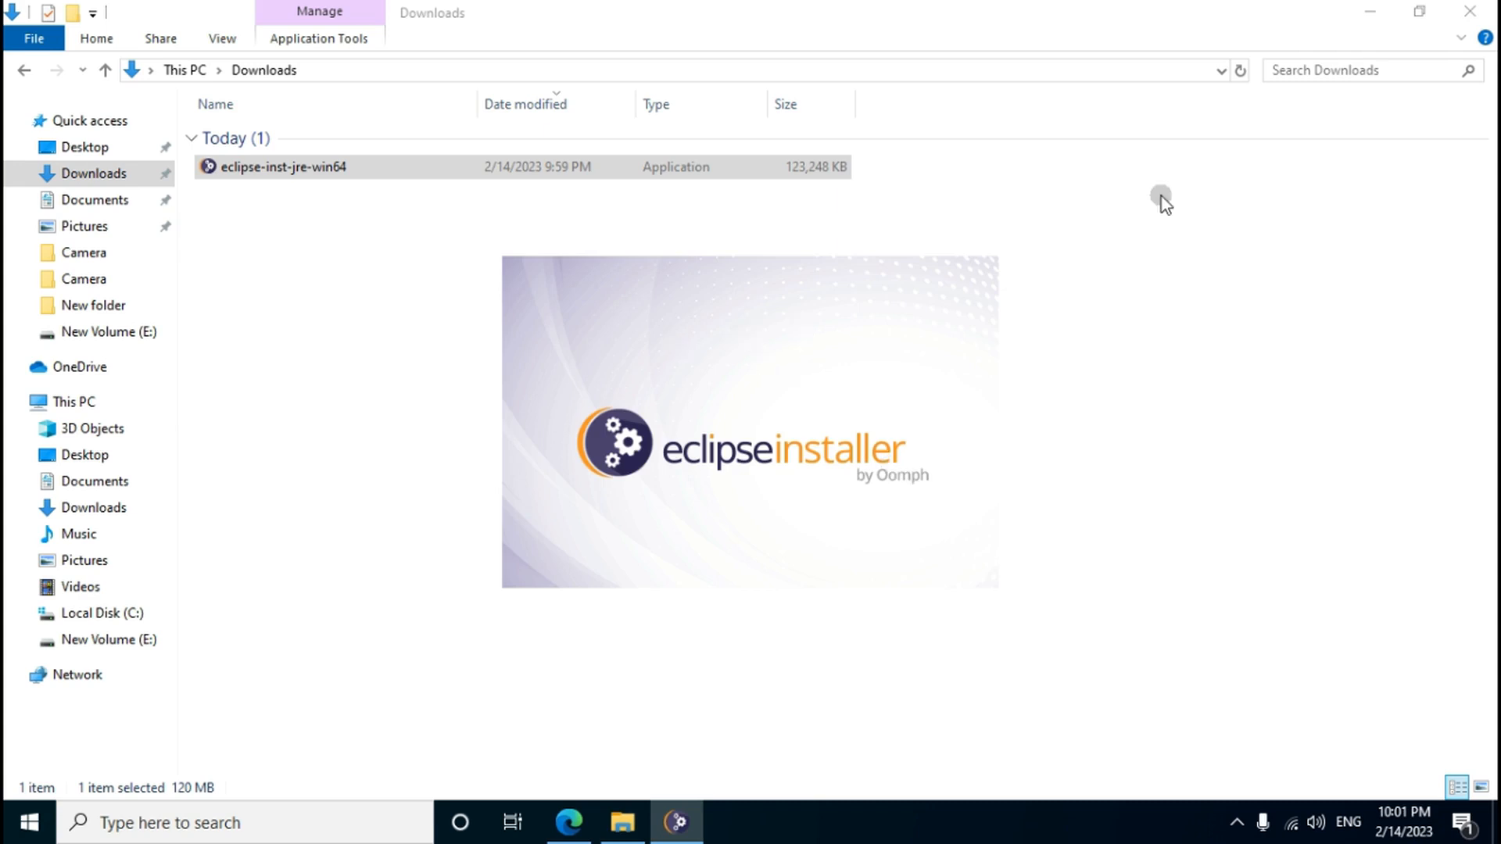
left_click(1370, 13)
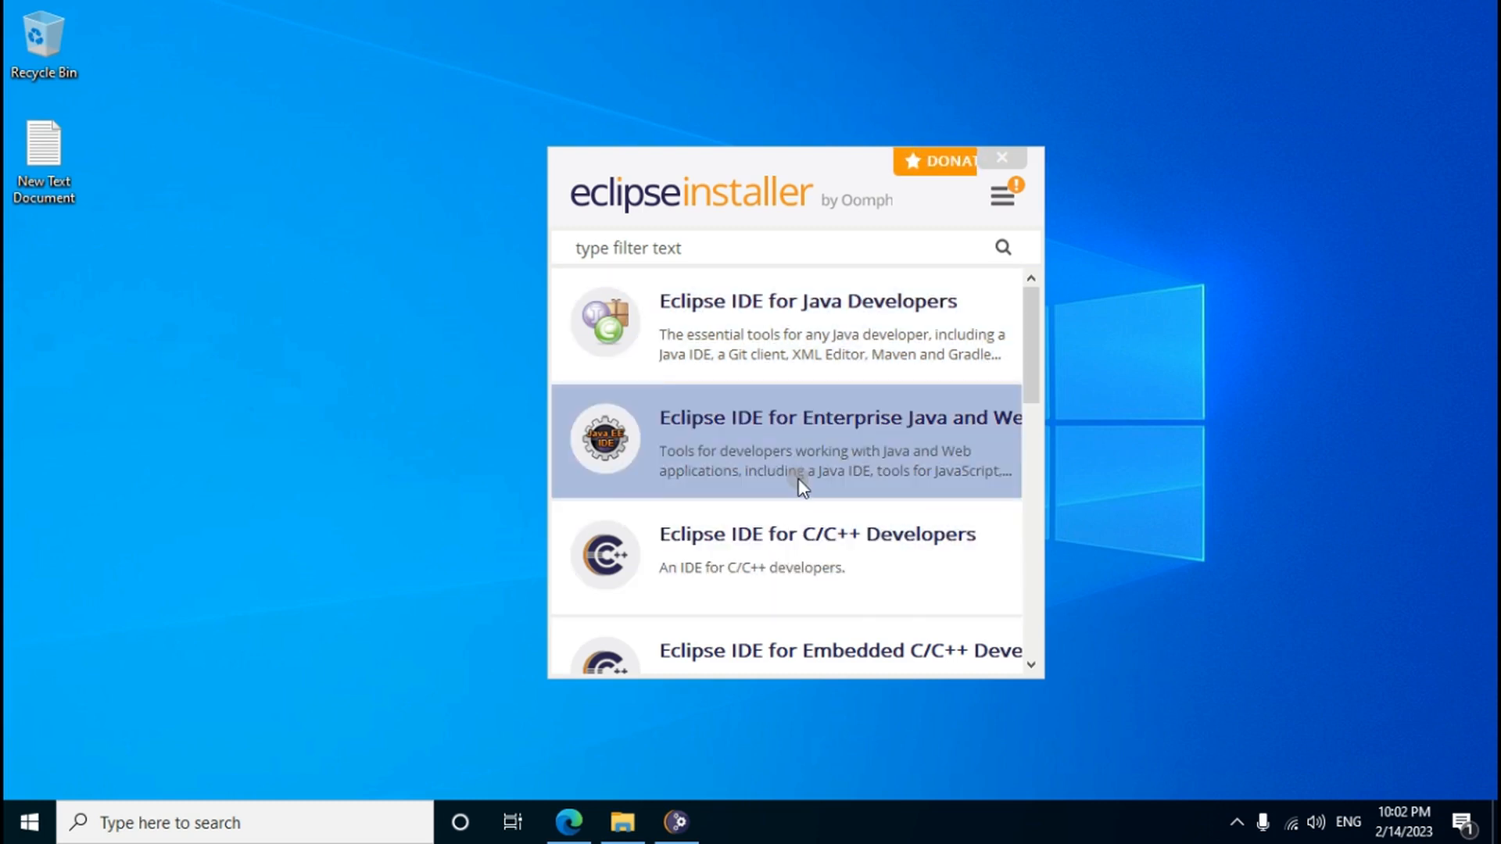
Look through the Eclipse packages offered by the installer and choose Eclipse IDE for Java Developers
scroll(799, 478, "down", 3)
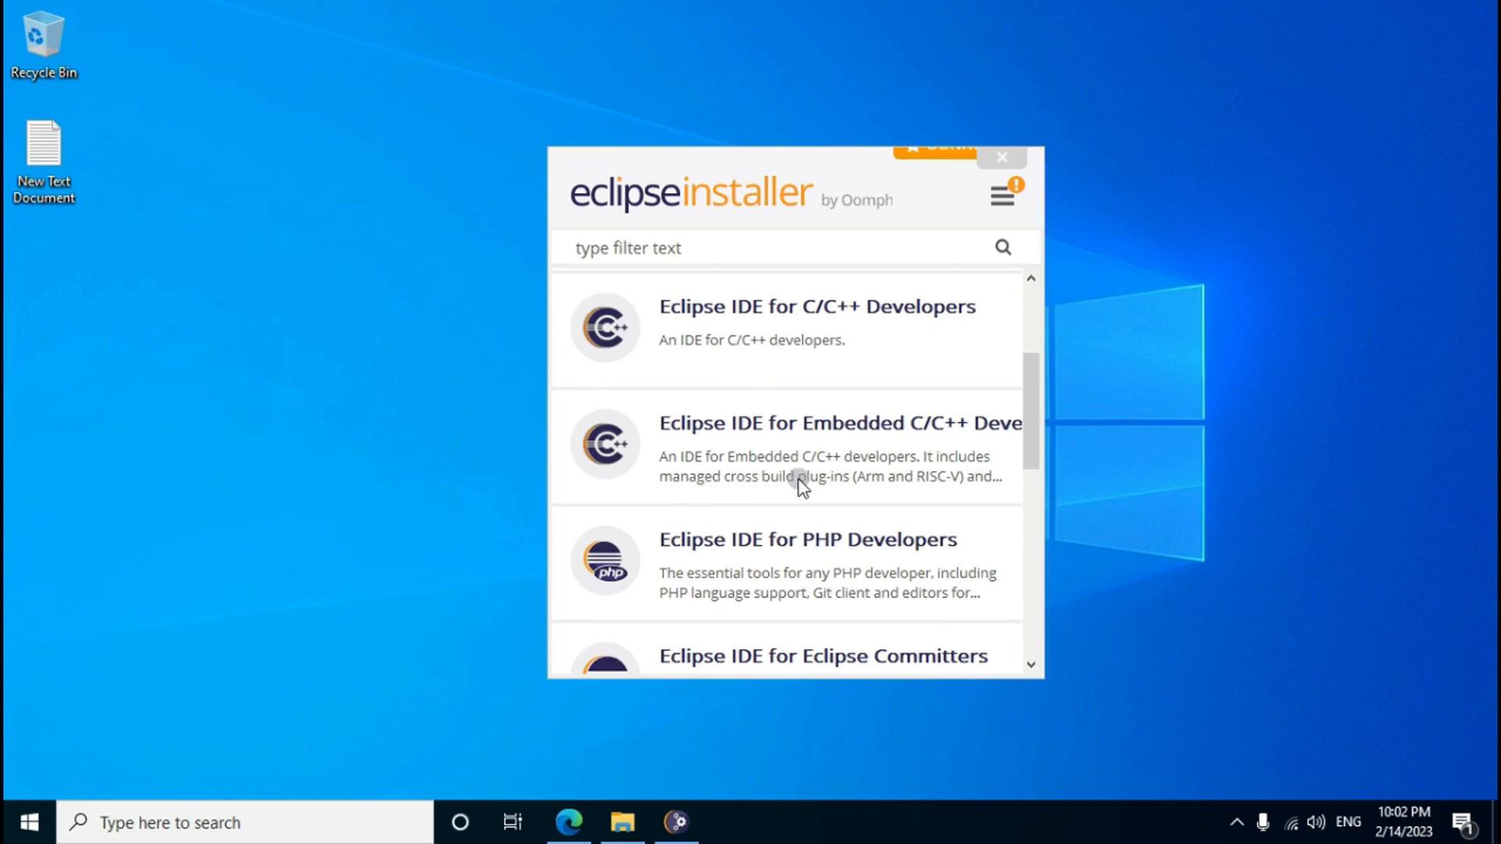
scroll(799, 479, "down", 2)
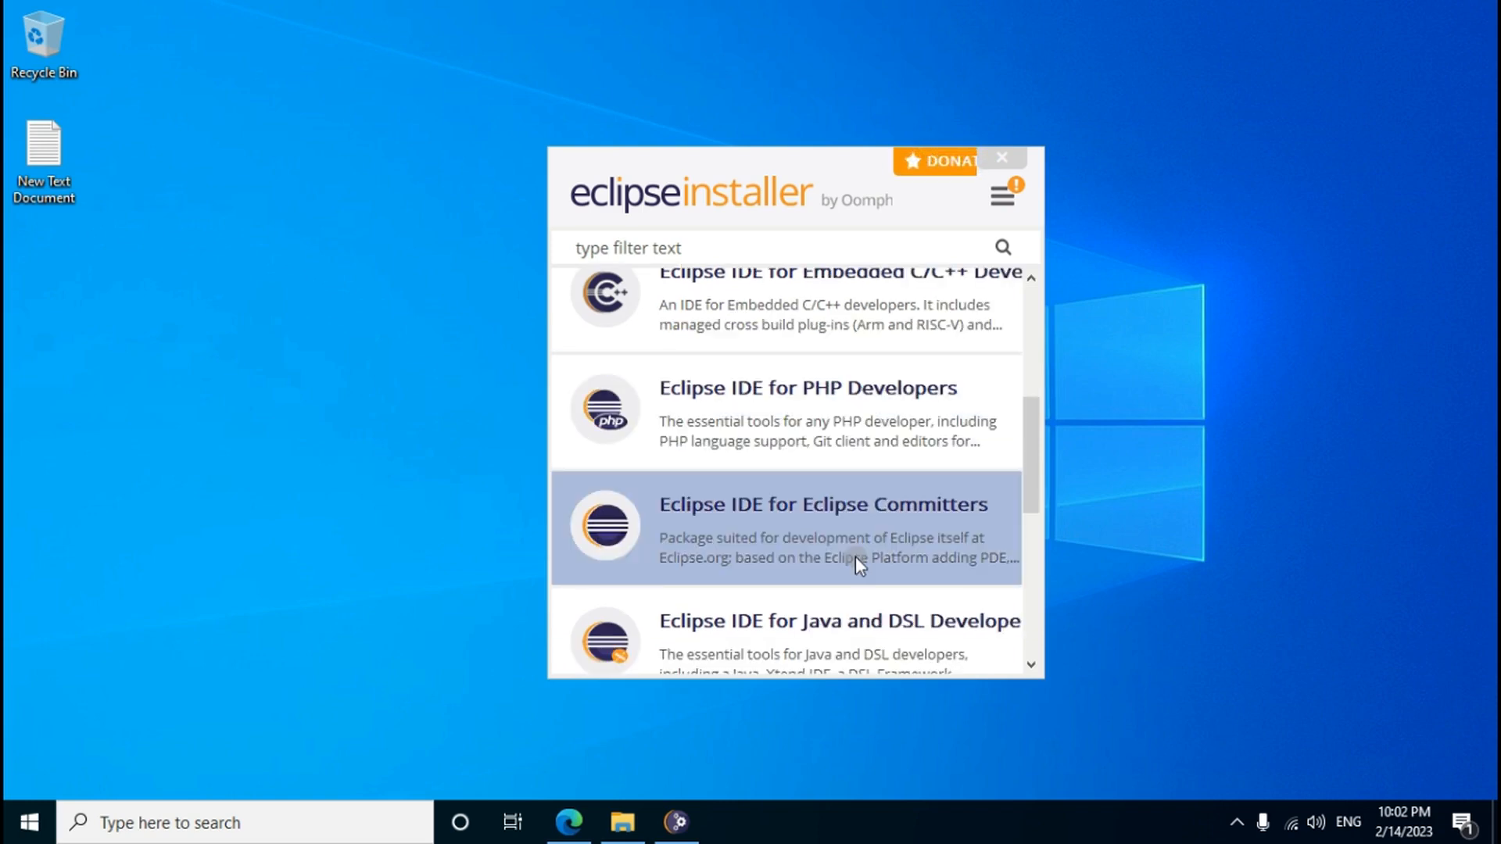
scroll(842, 564, "down", 3)
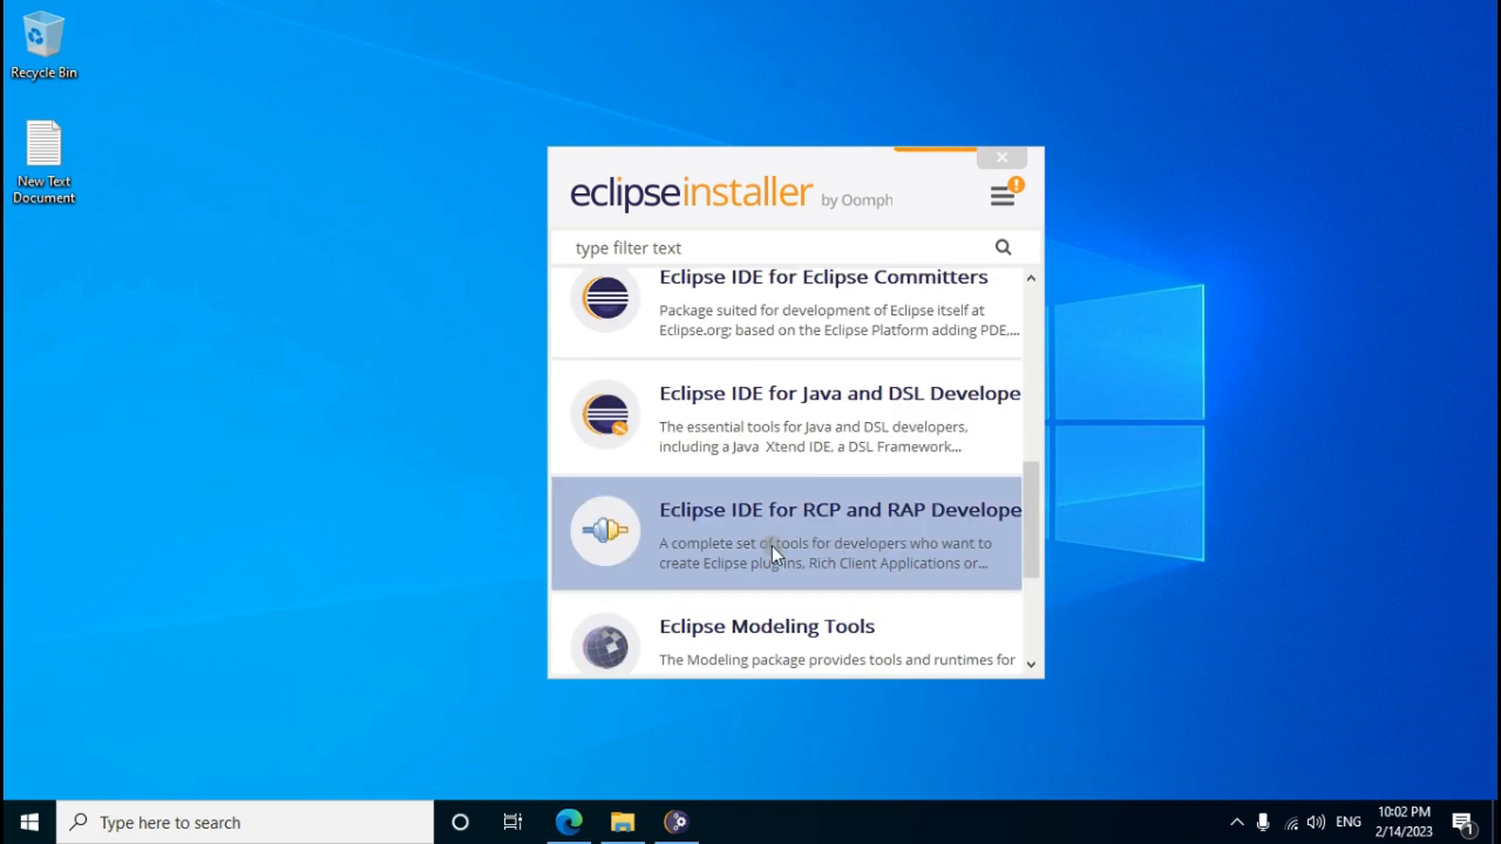
scroll(867, 453, "down", 2)
scroll(866, 462, "down", 1)
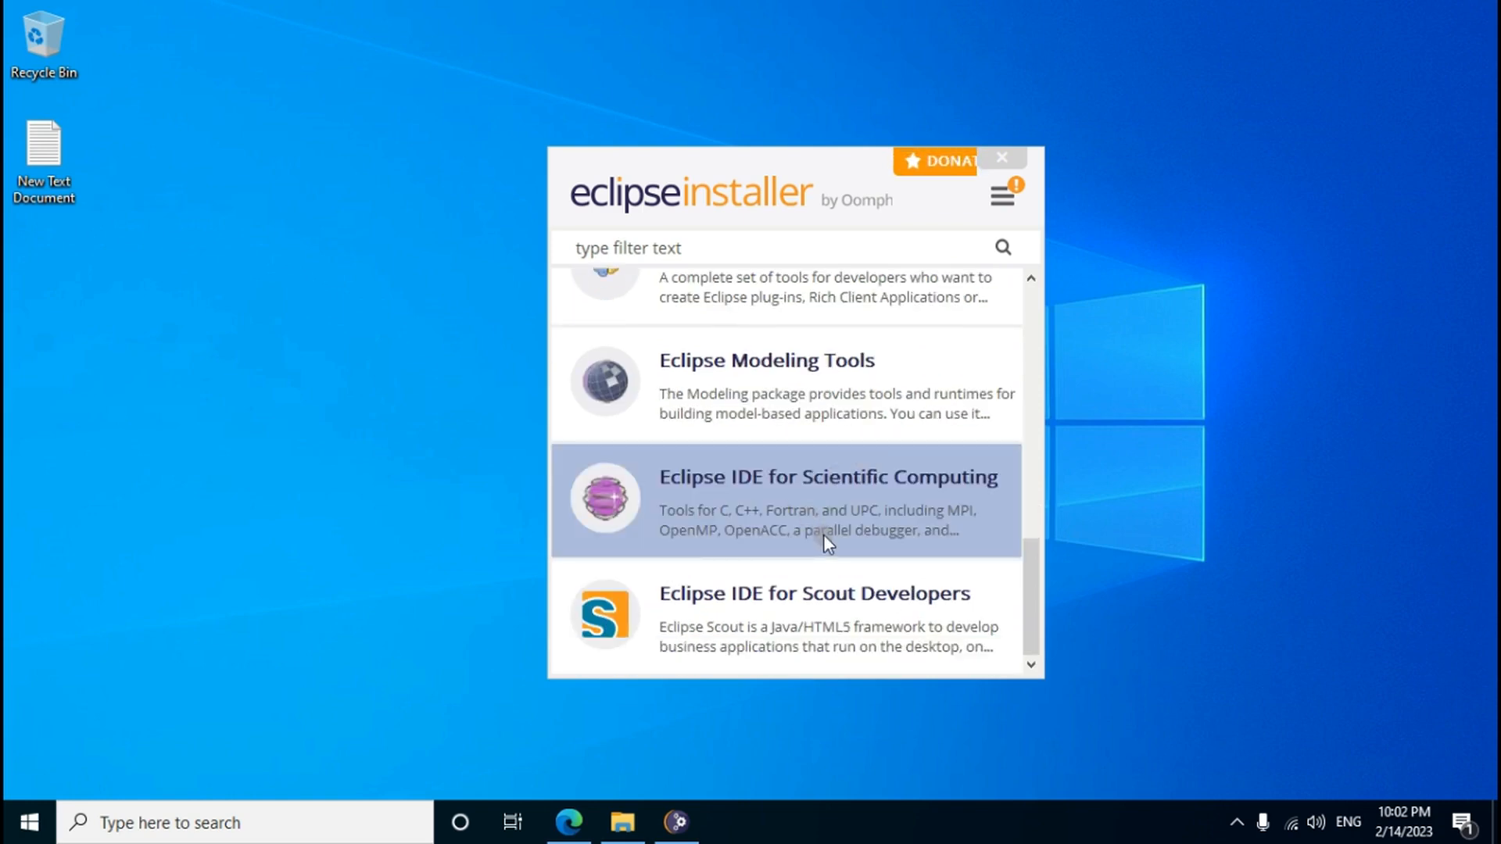
scroll(823, 533, "up", 8)
scroll(782, 448, "up", 3)
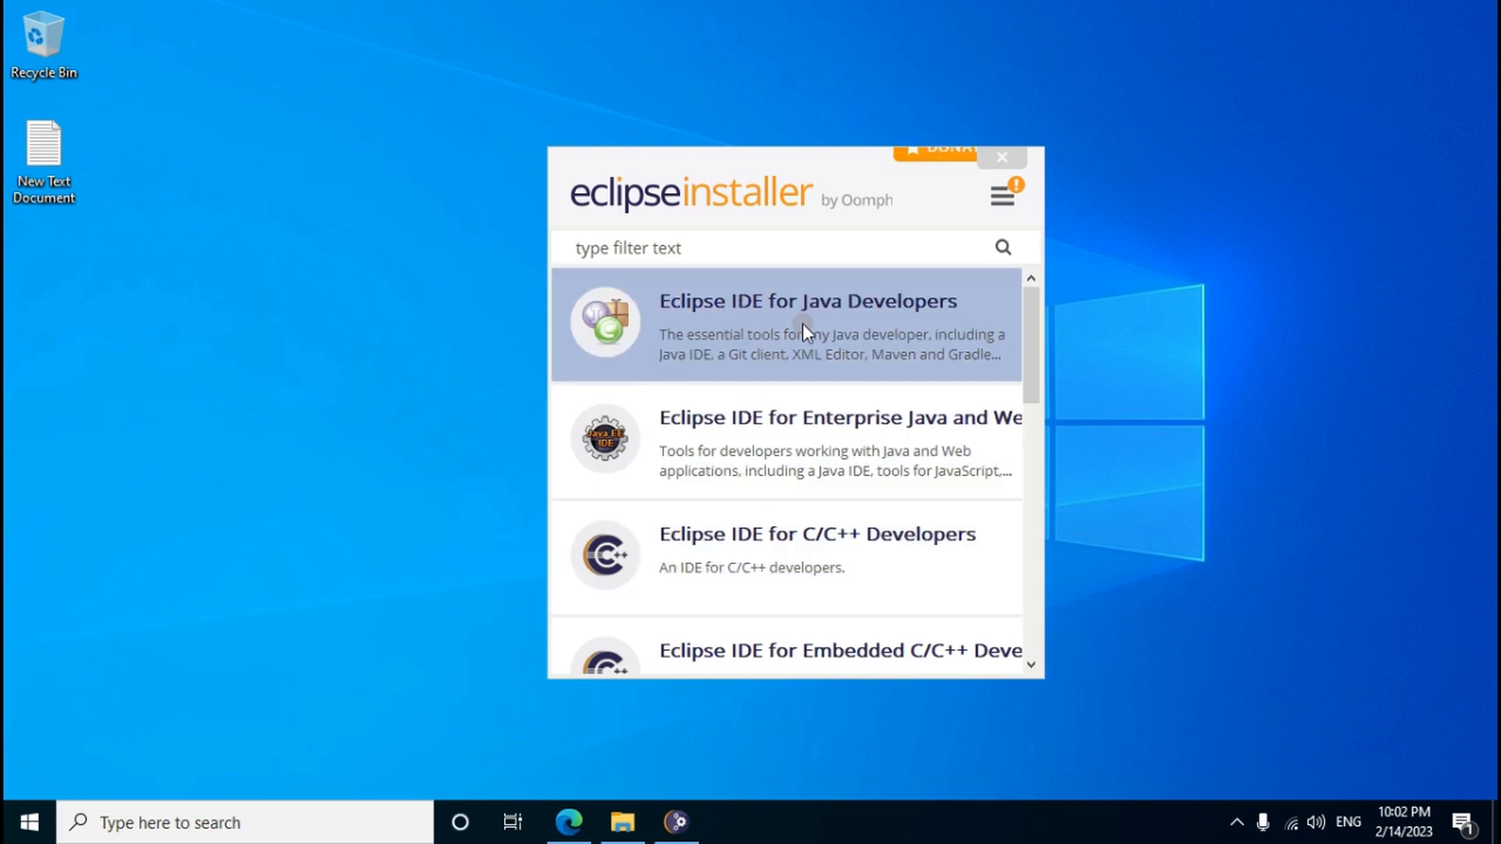
left_click(782, 327)
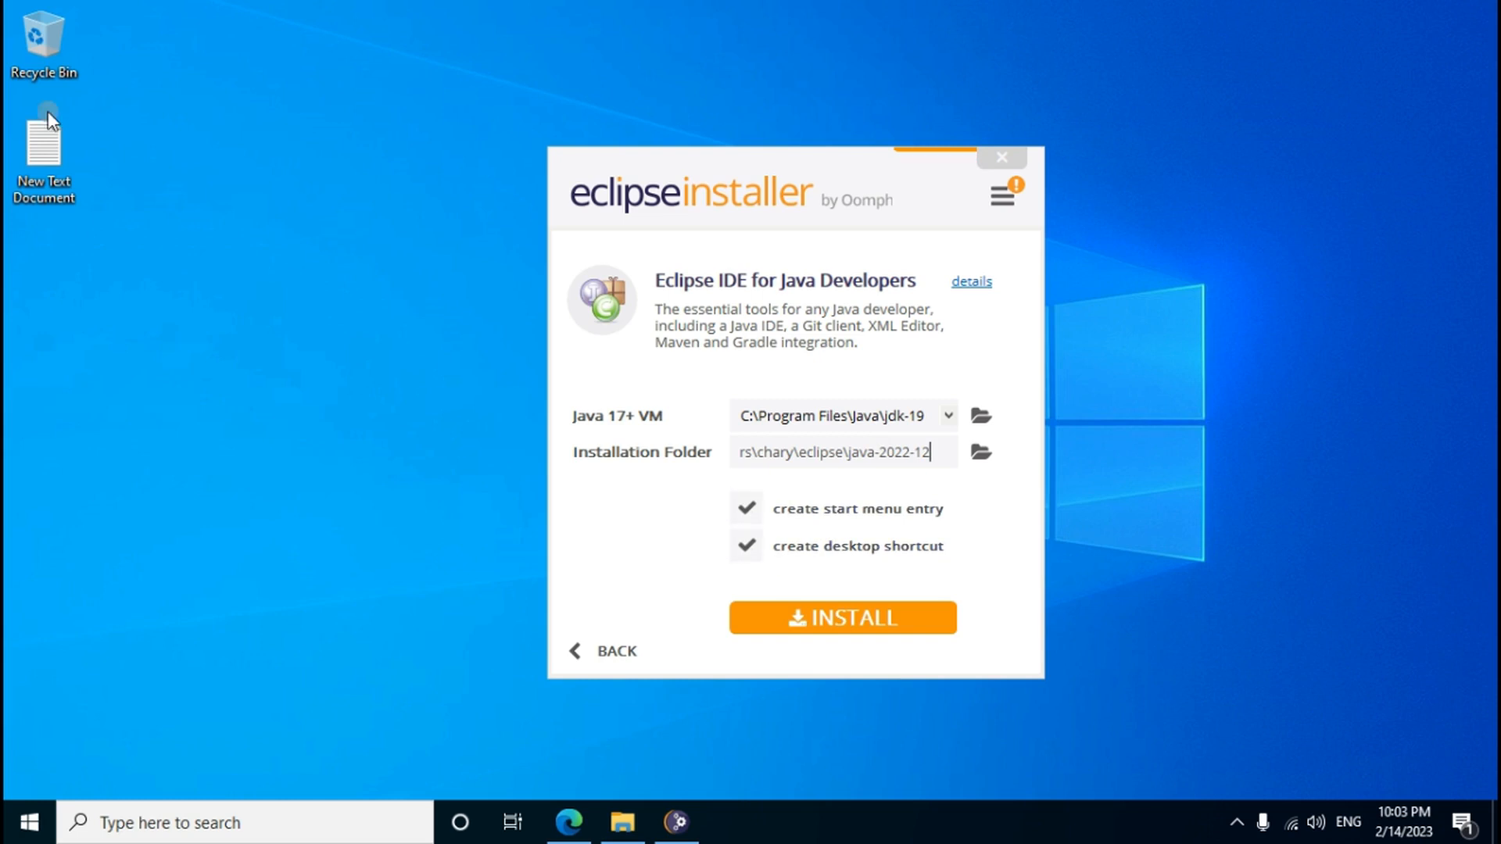
Install Eclipse IDE for Java Developers with the preset options and accept the Eclipse Foundation Software User Agreement
left_click_drag(109, 268, 123, 415)
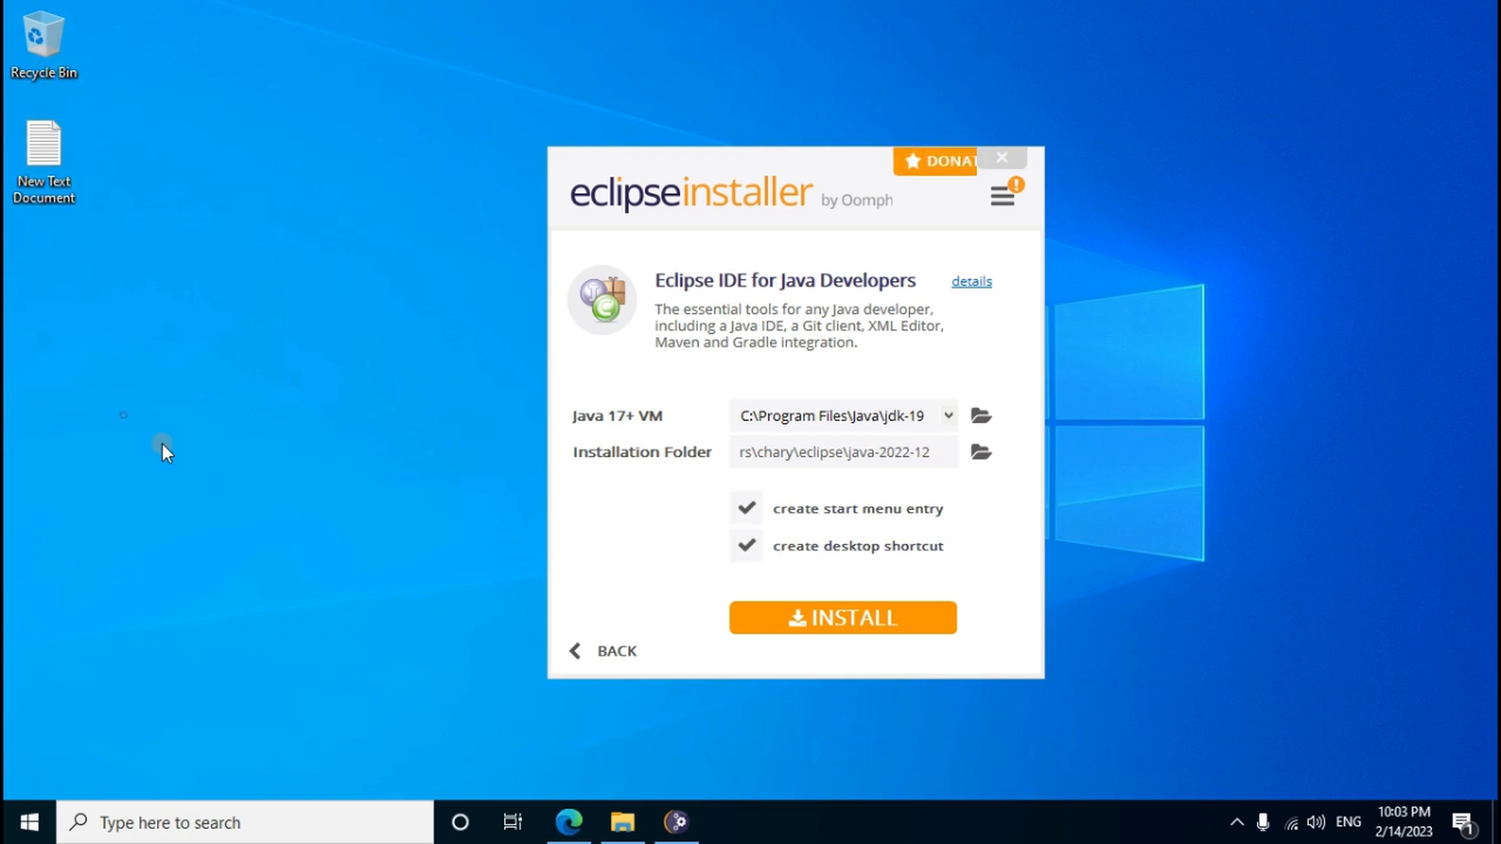
left_click(823, 621)
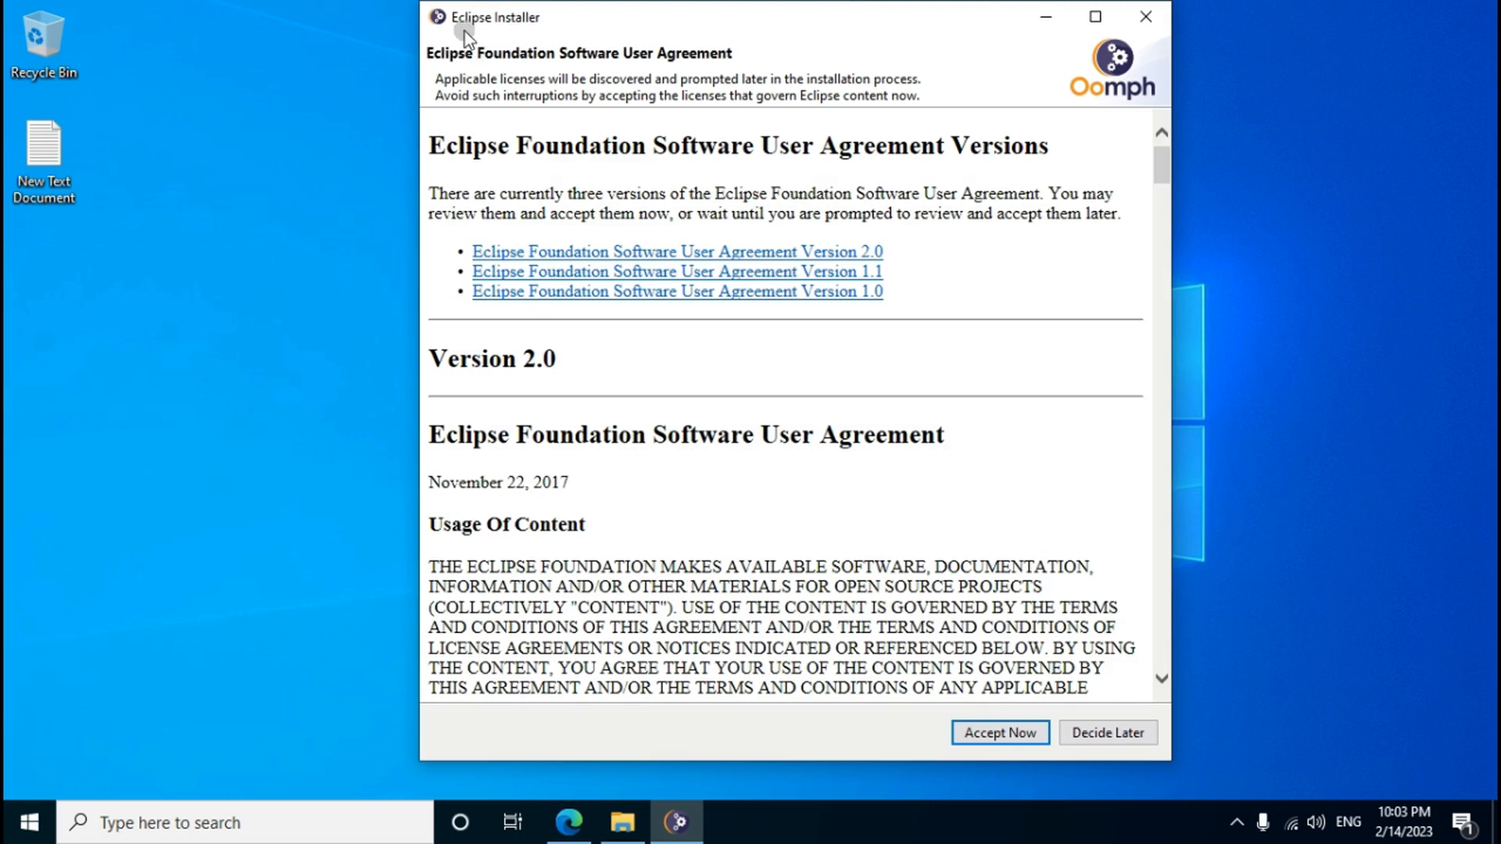
left_click_drag(731, 31, 727, 46)
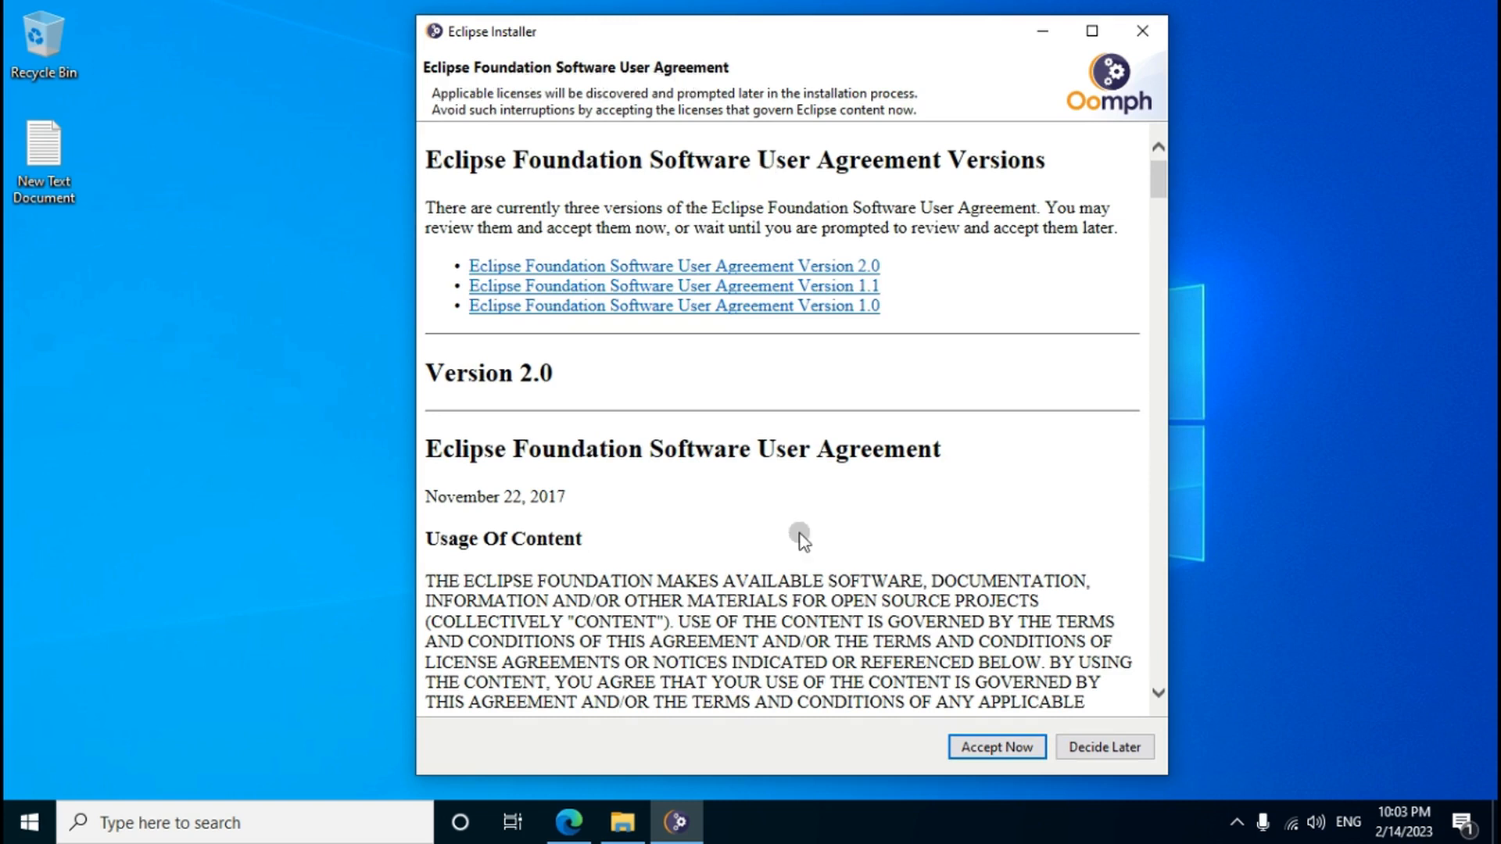
left_click(1000, 749)
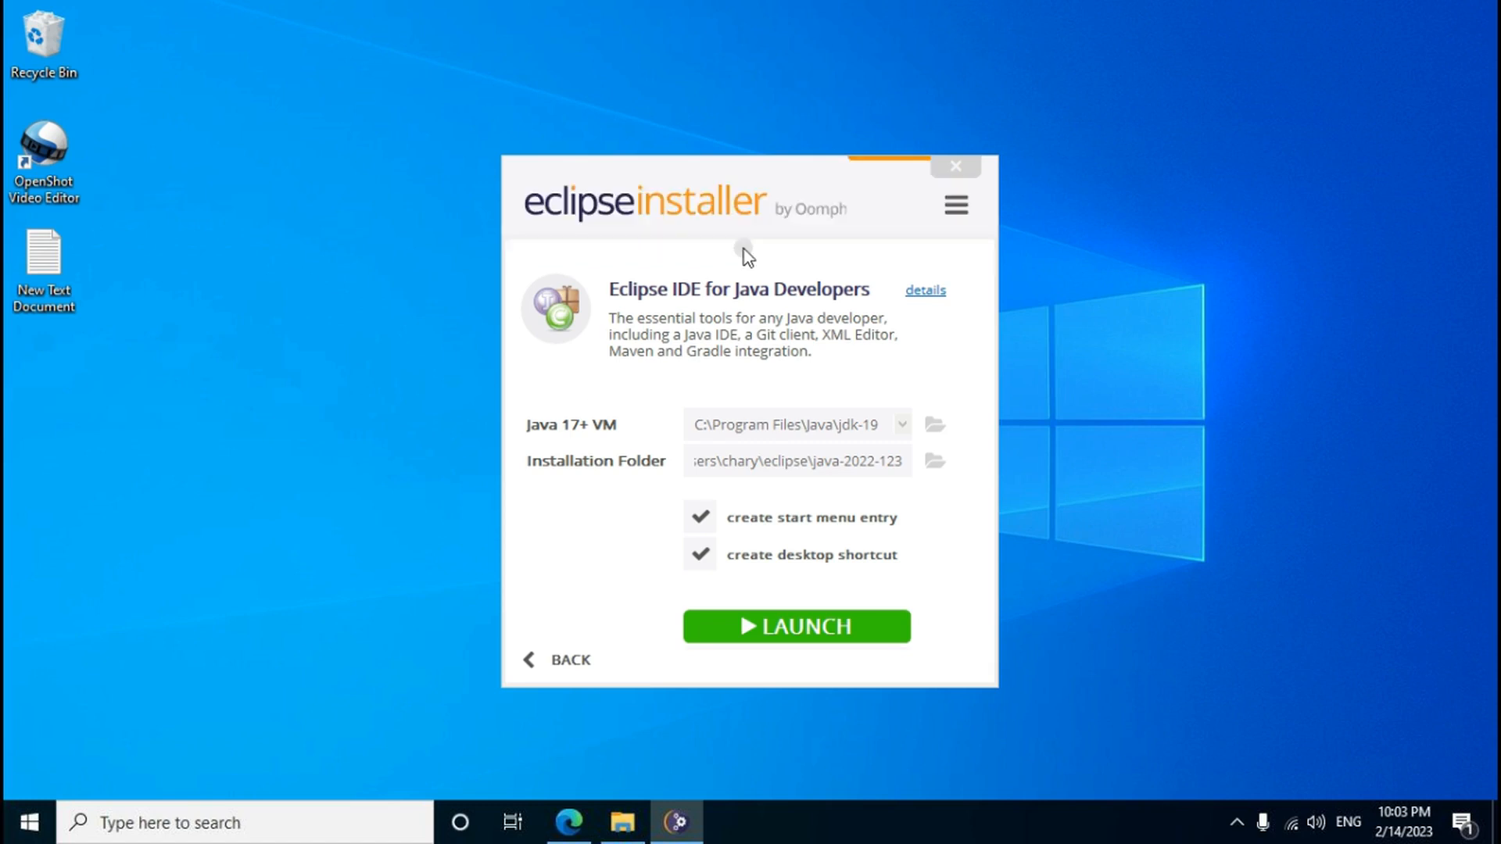
Launch the installed Eclipse IDE using the suggested eclipse-workspace directory as the workspace
left_click(788, 633)
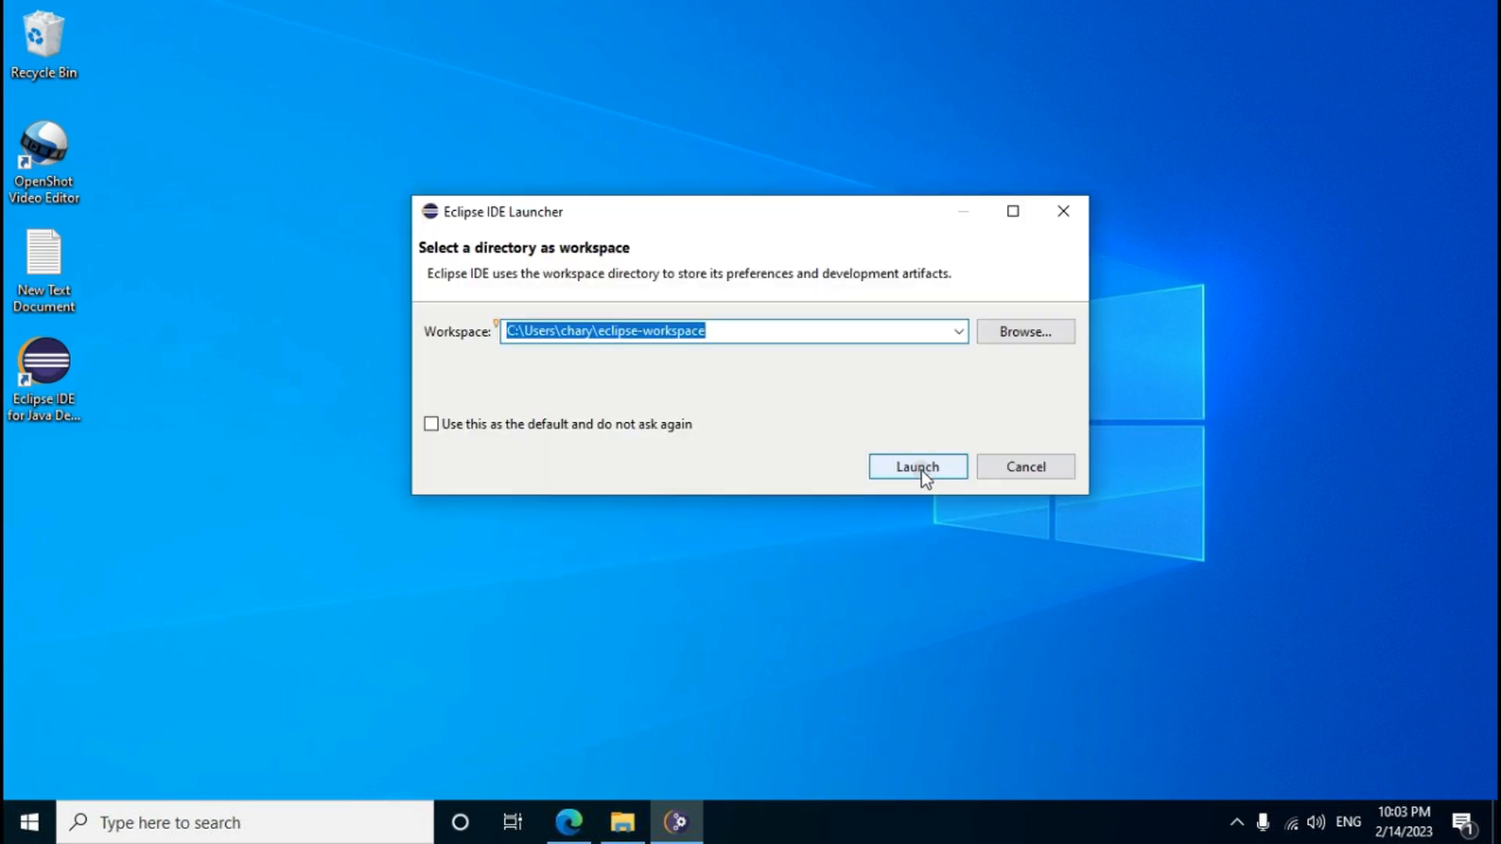
left_click(919, 468)
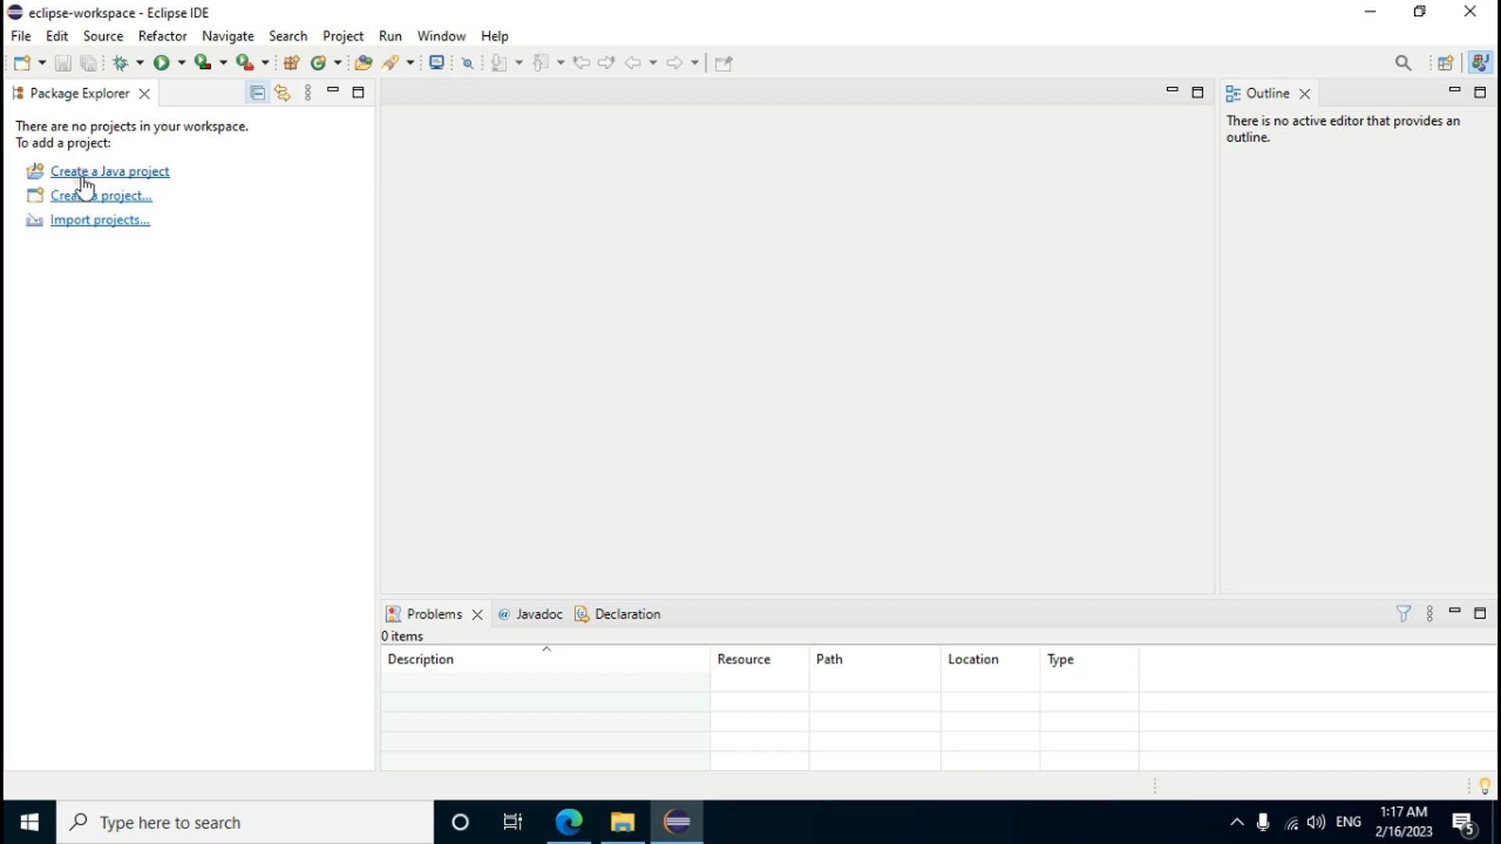
Create a Java project named "hello world" in the default location, without a module-info.java file
left_click(21, 37)
mouse_move(33, 71)
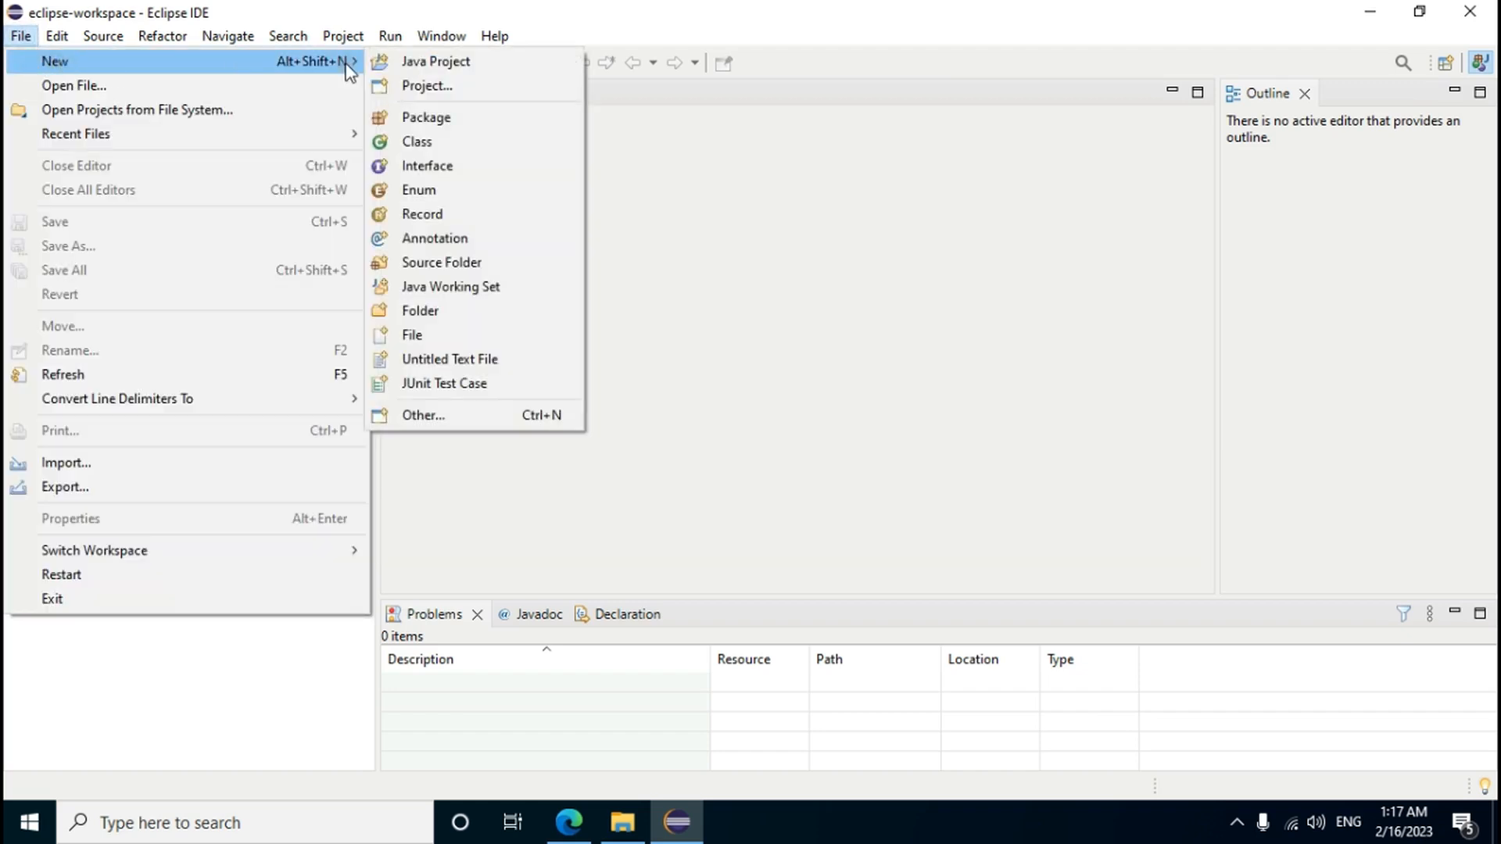
left_click(437, 63)
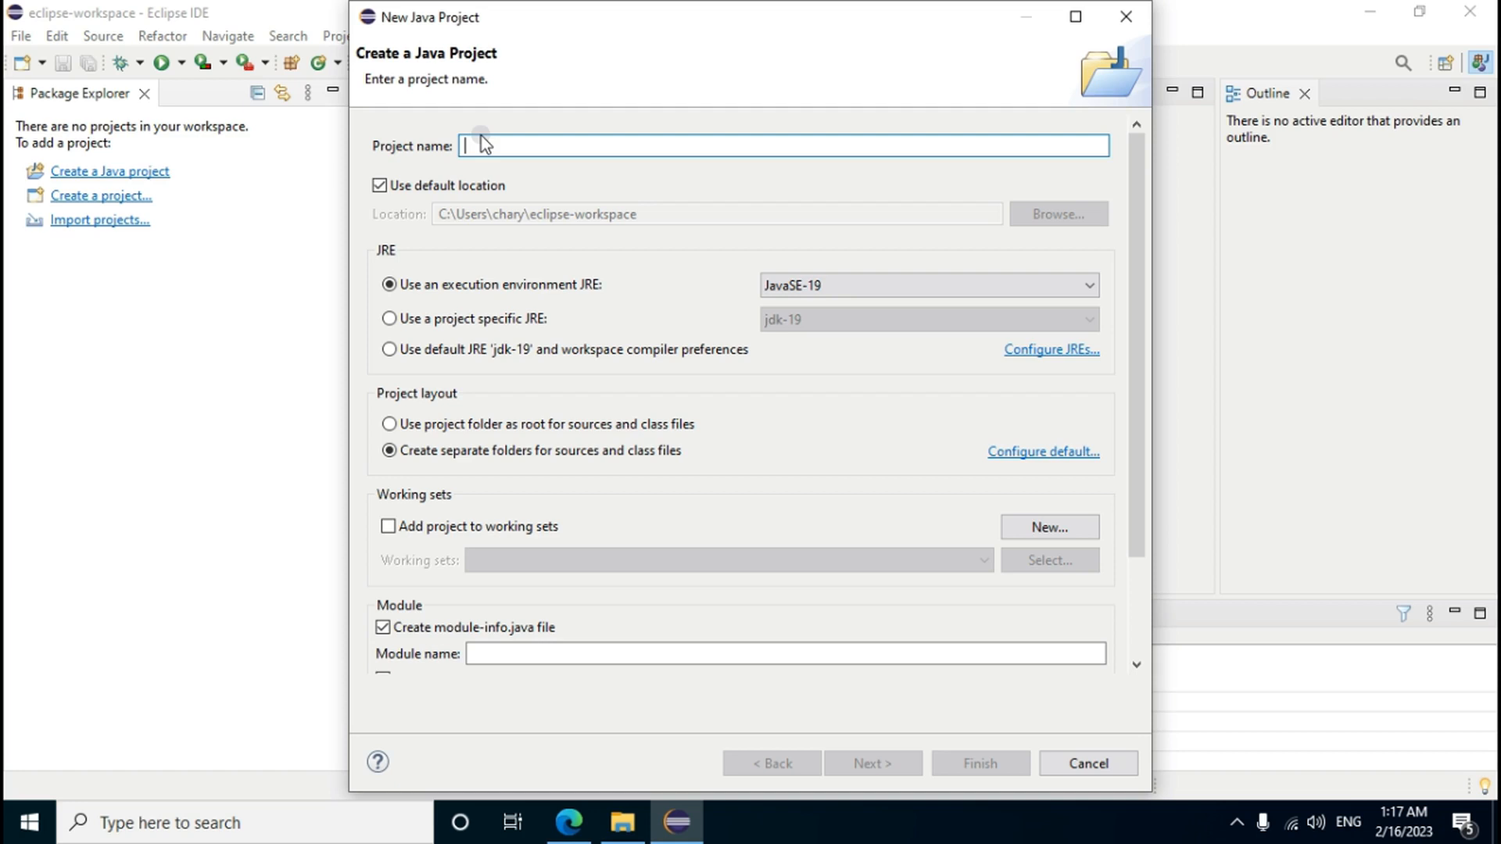
type("h")
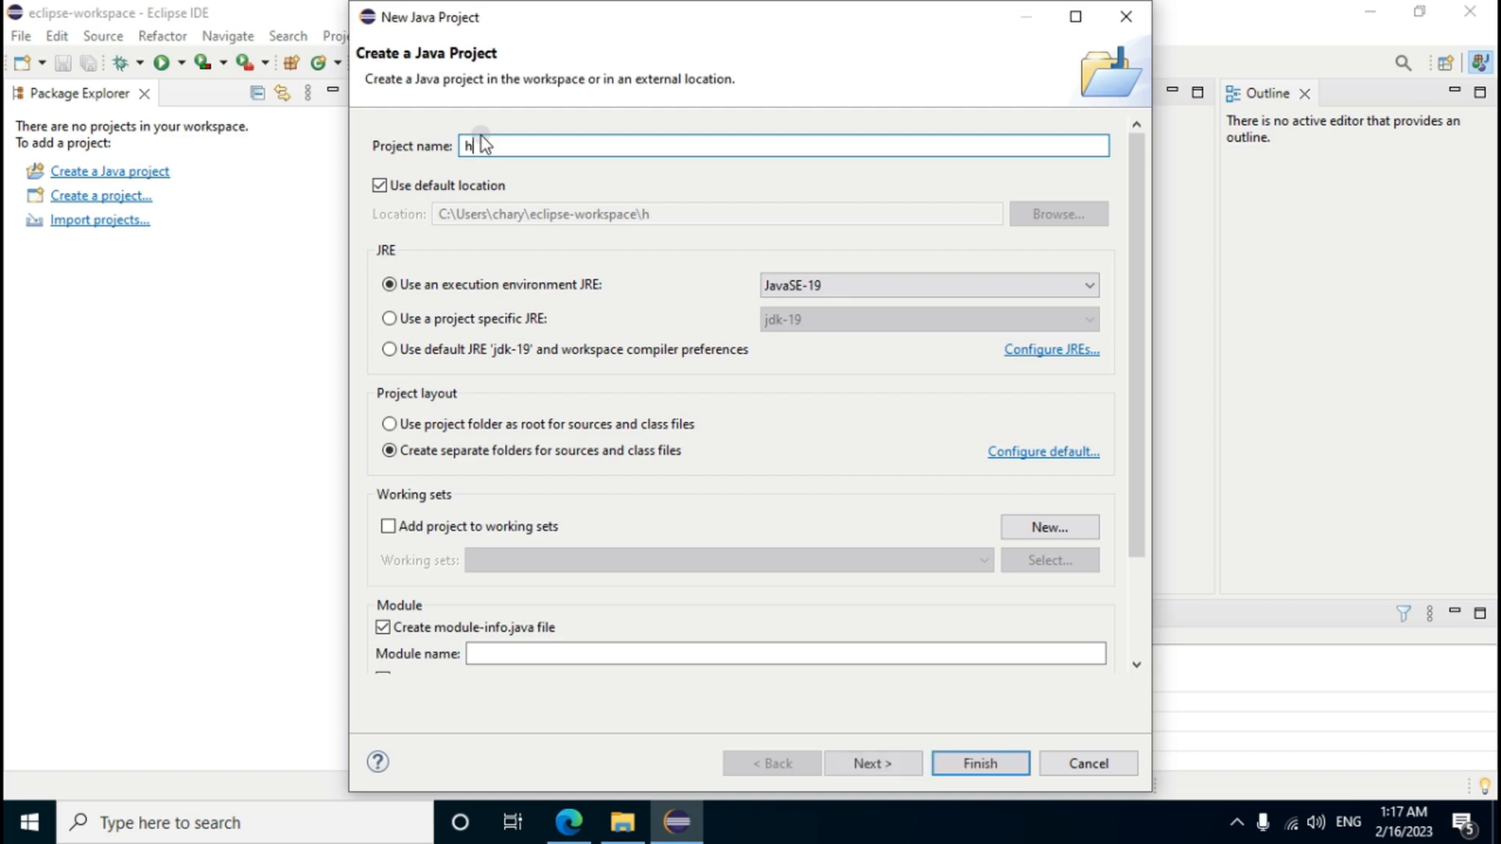
type("ello wo")
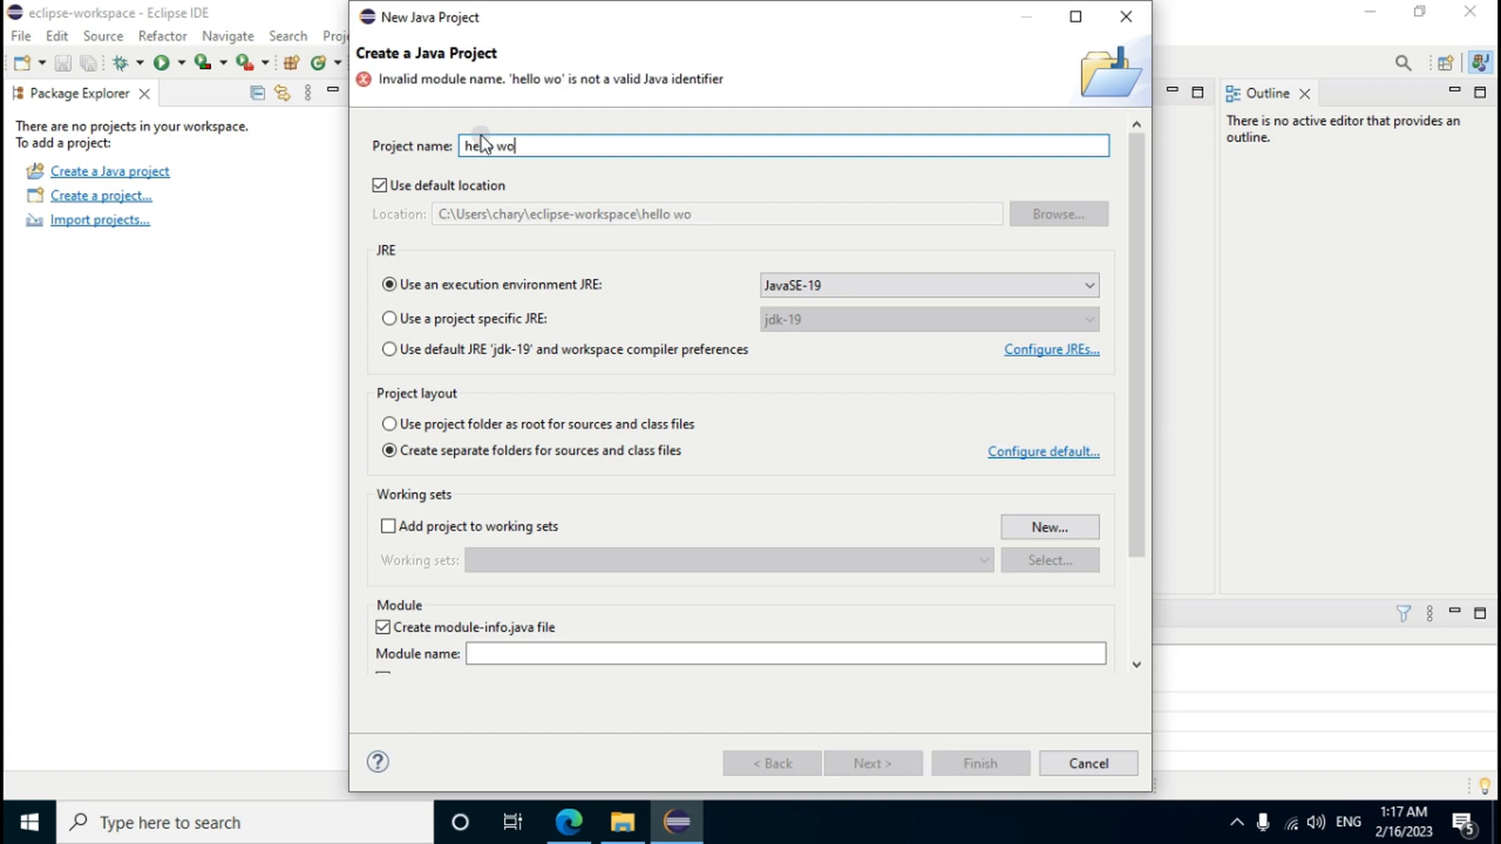
type("rld")
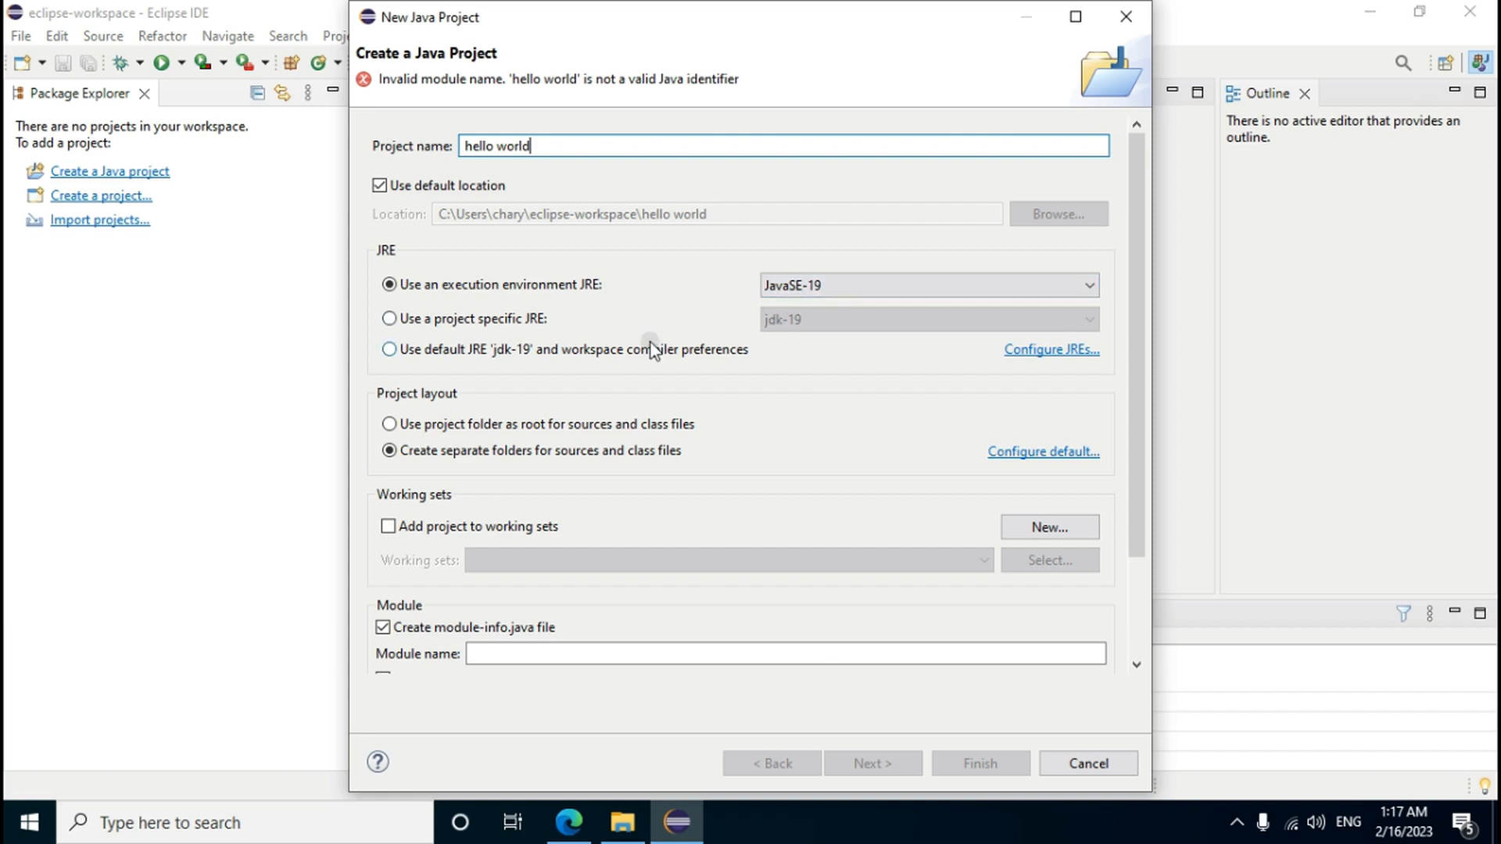
scroll(653, 350, "down", 3)
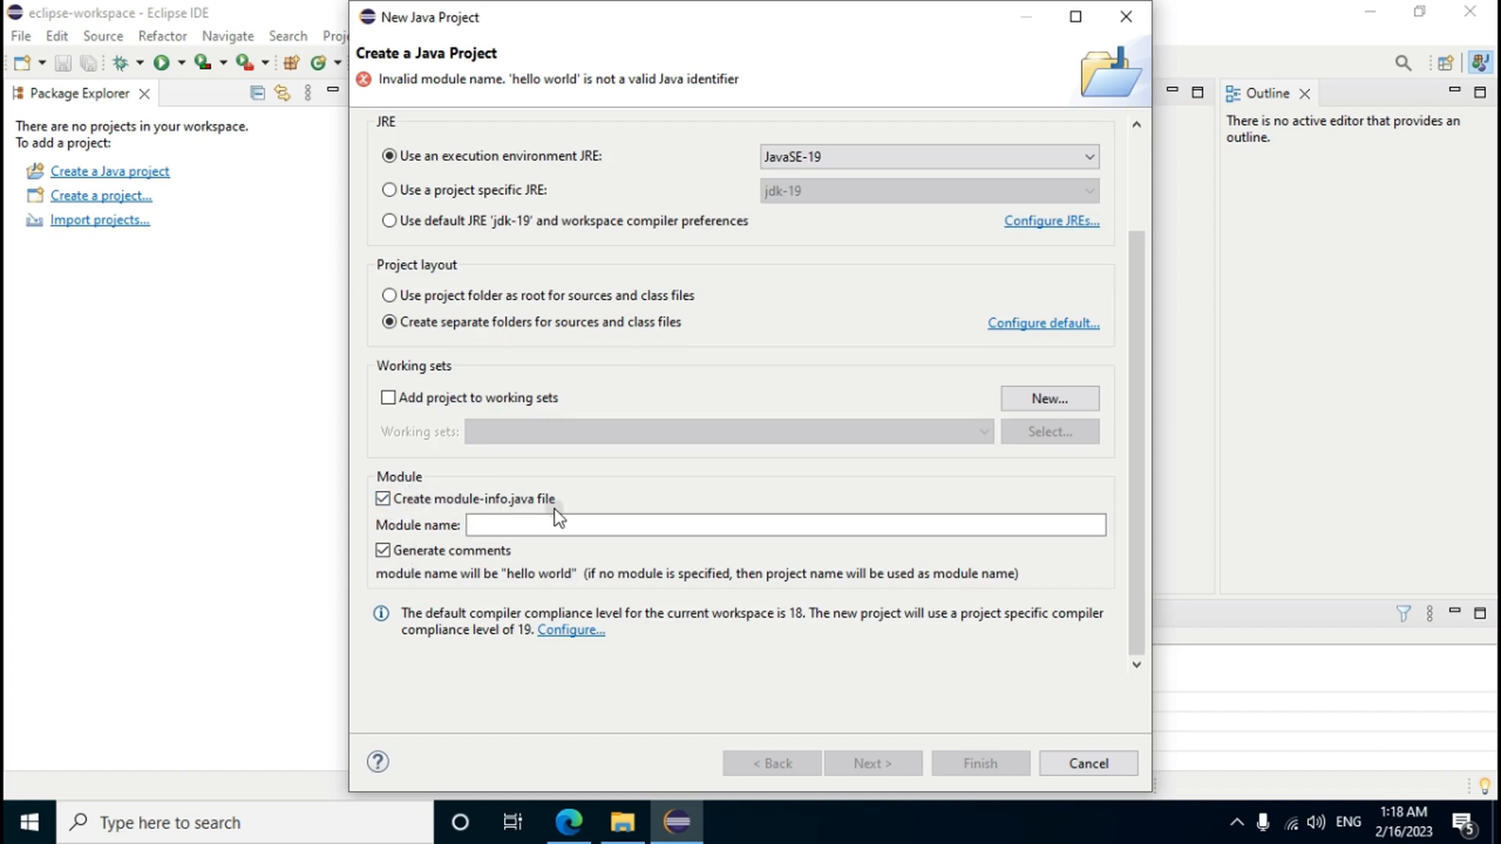
left_click(386, 502)
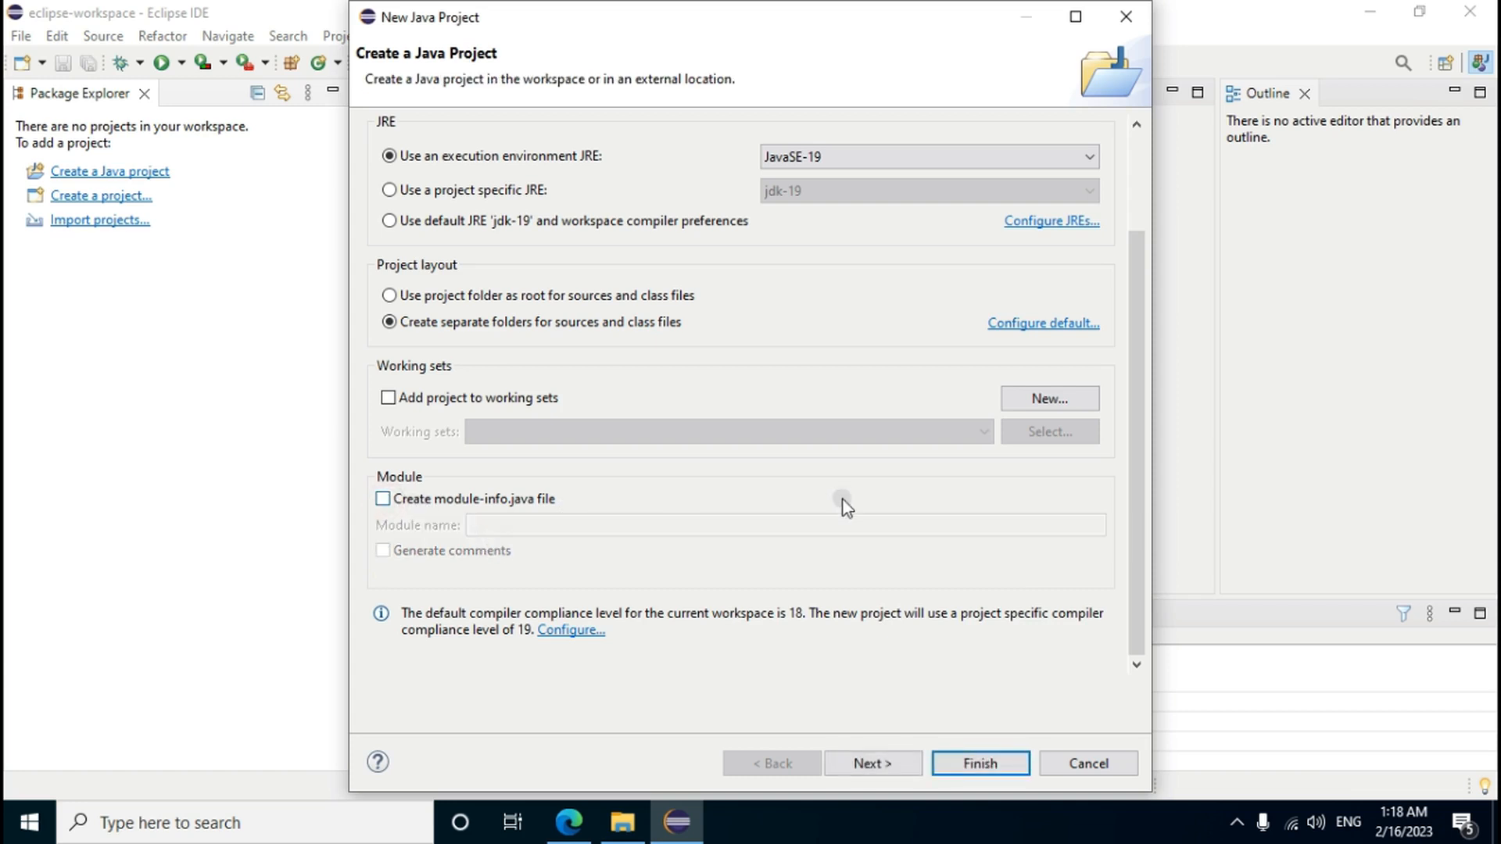
left_click(974, 765)
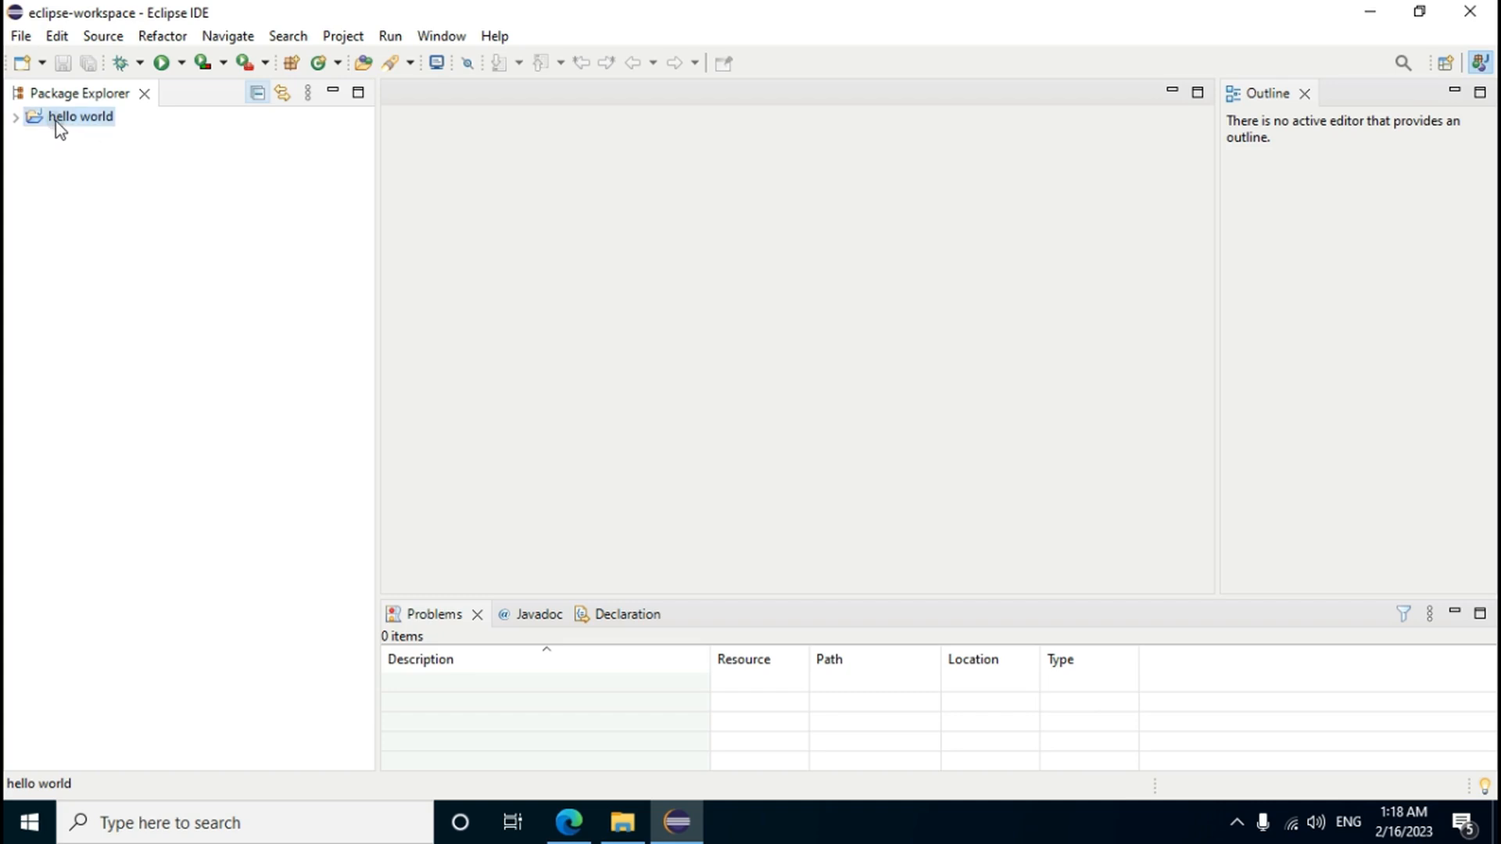
Start a new Java class in the src folder of the hello world project and set its package to "chary"
left_click(15, 119)
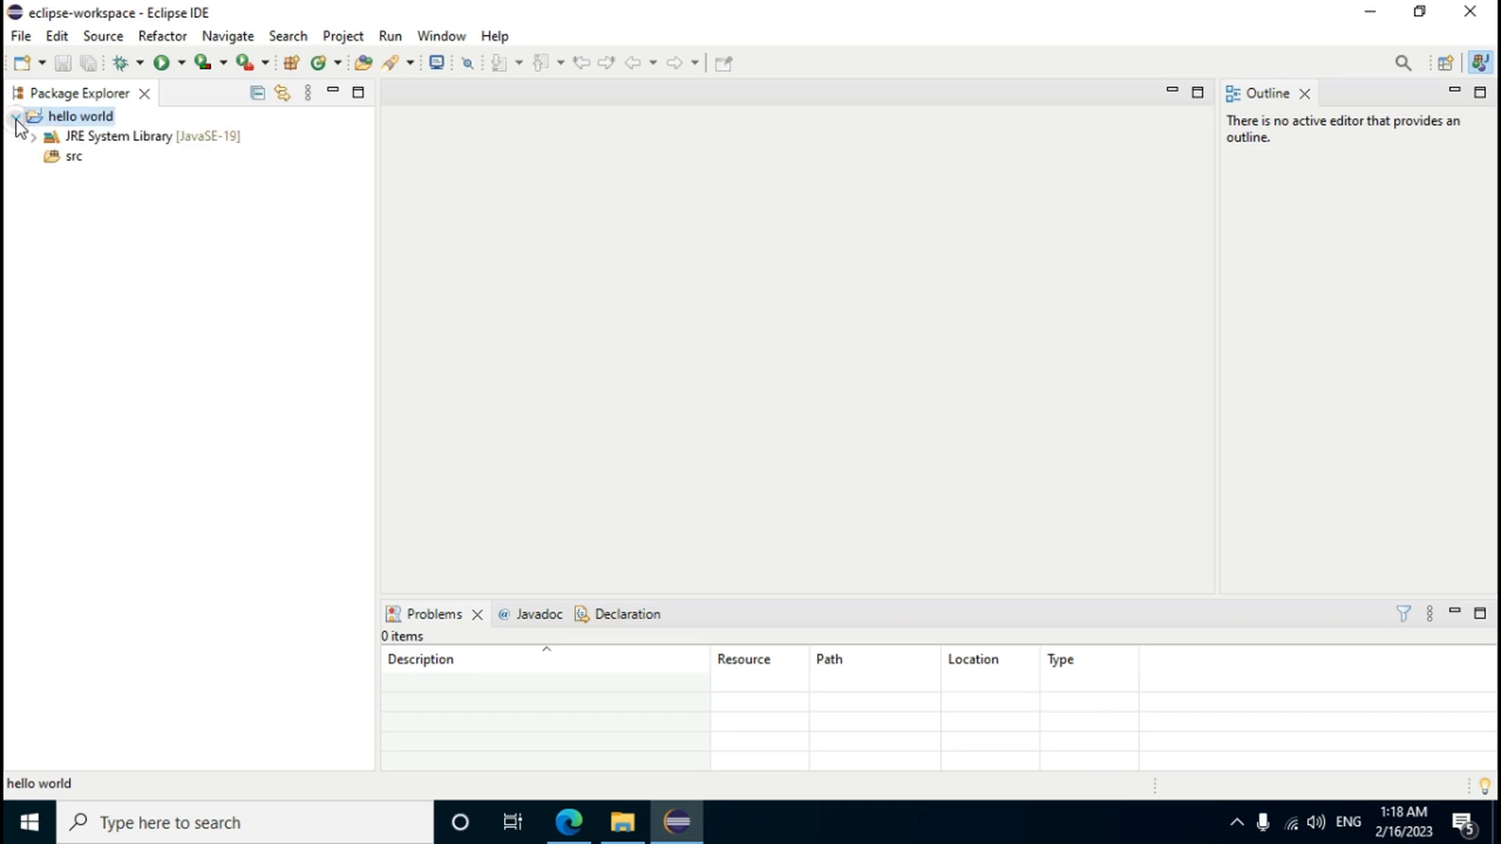
left_click(73, 159)
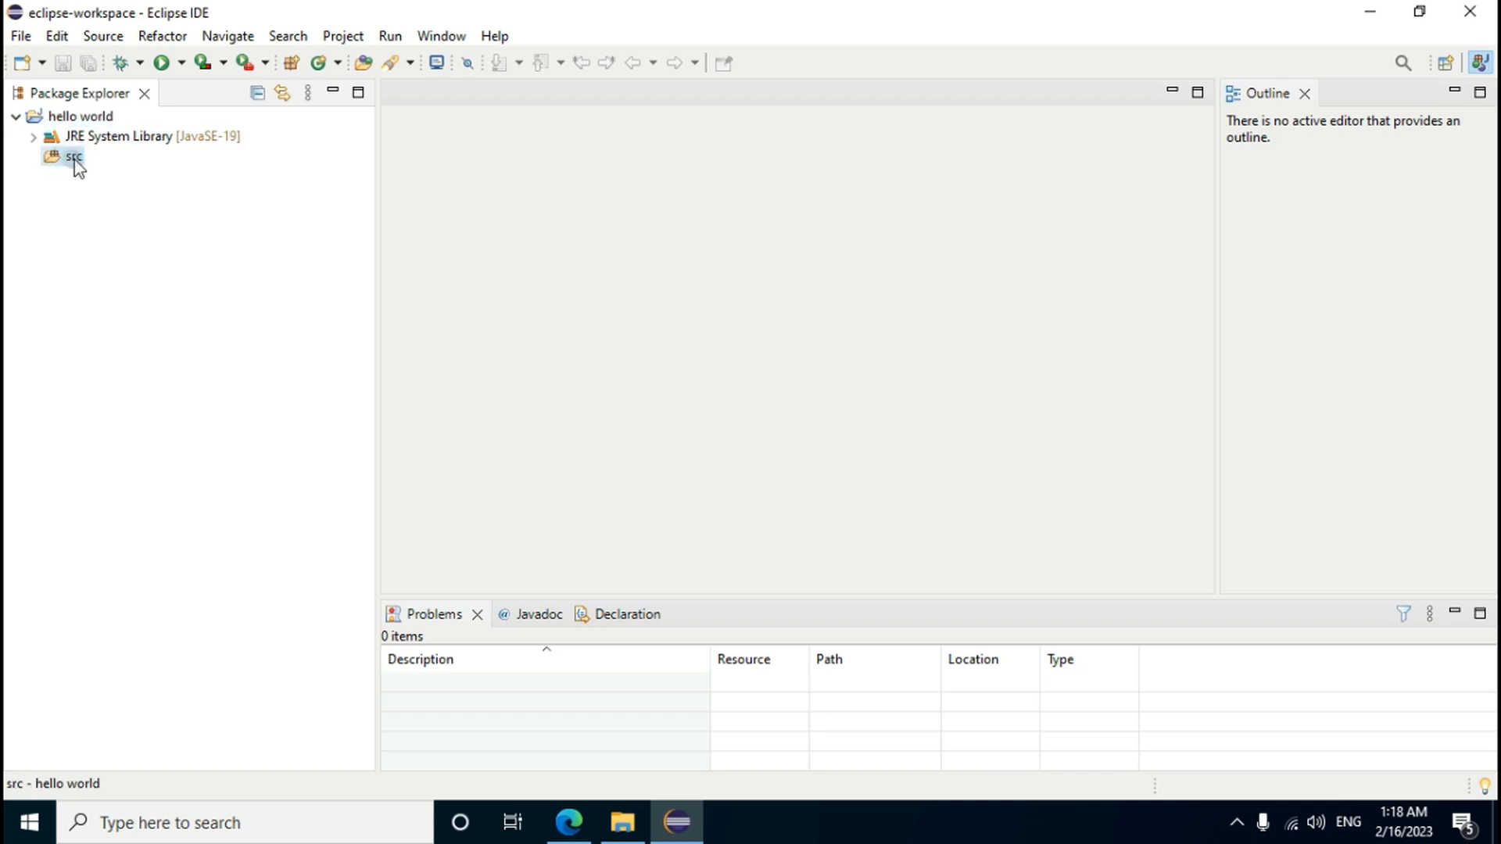
right_click(76, 163)
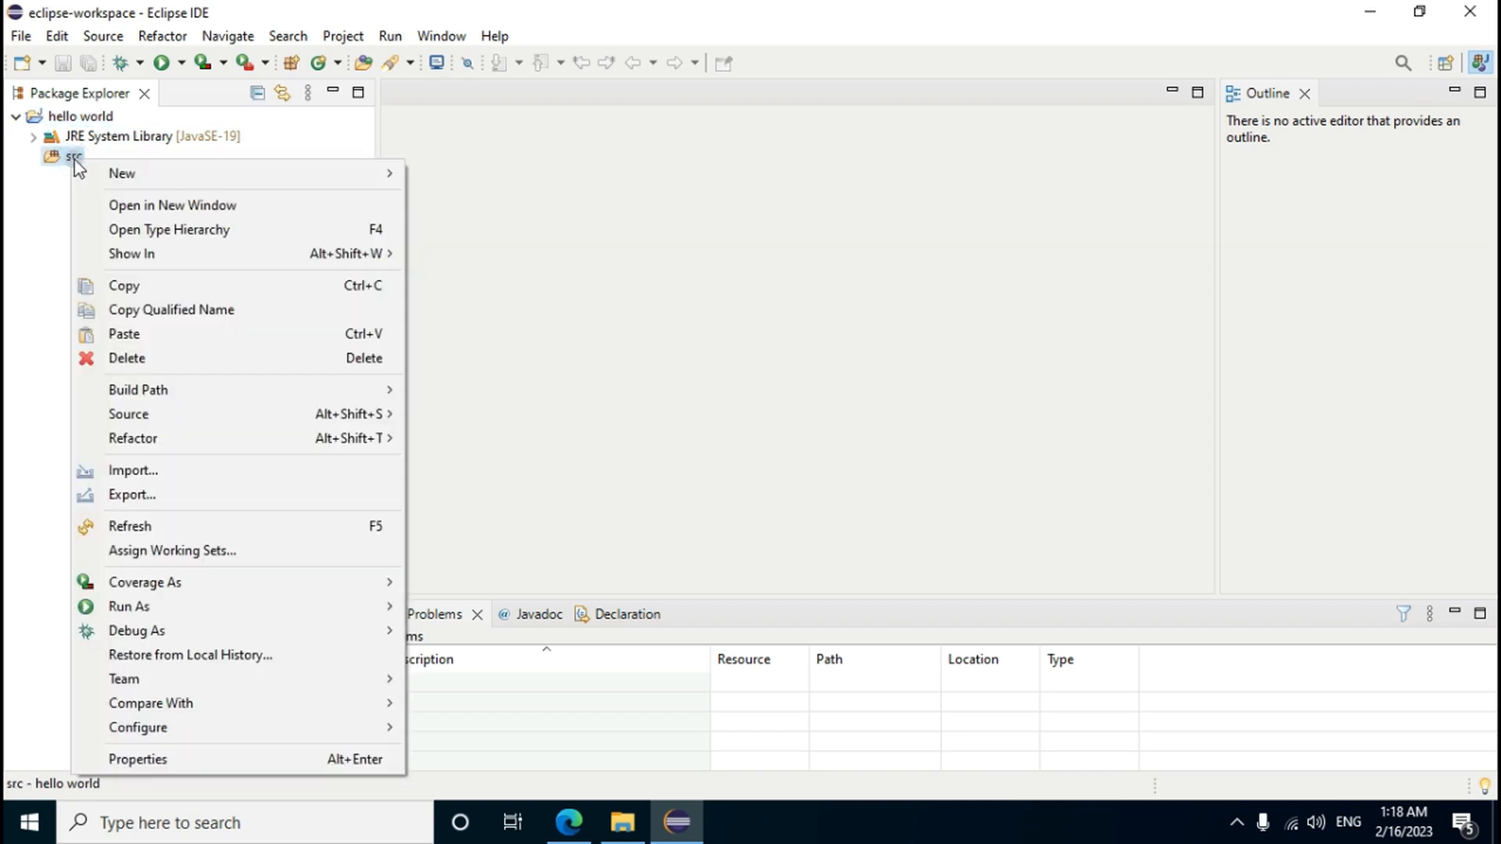
mouse_move(102, 179)
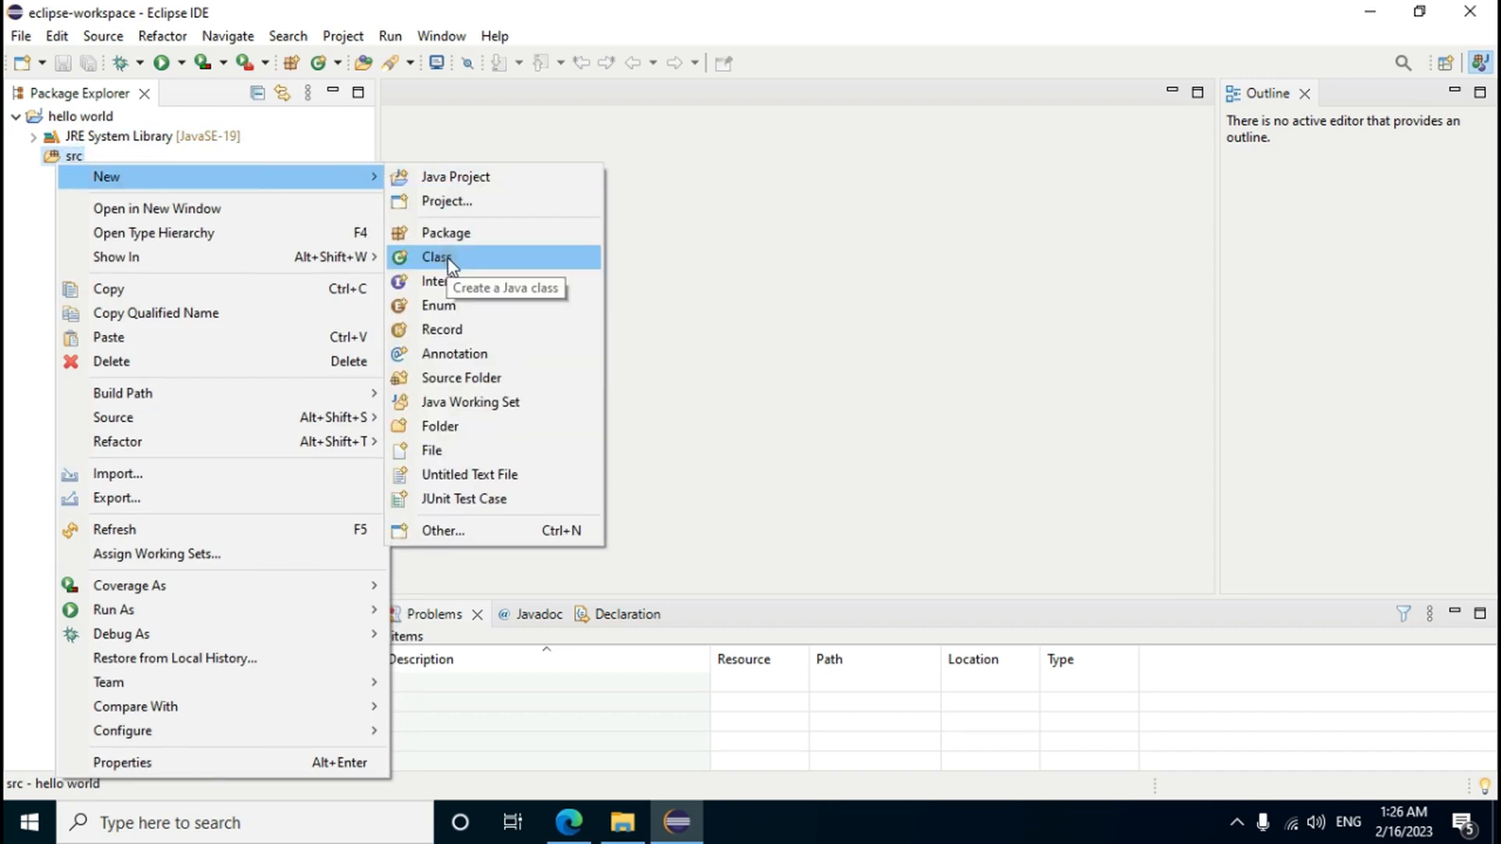
left_click(449, 264)
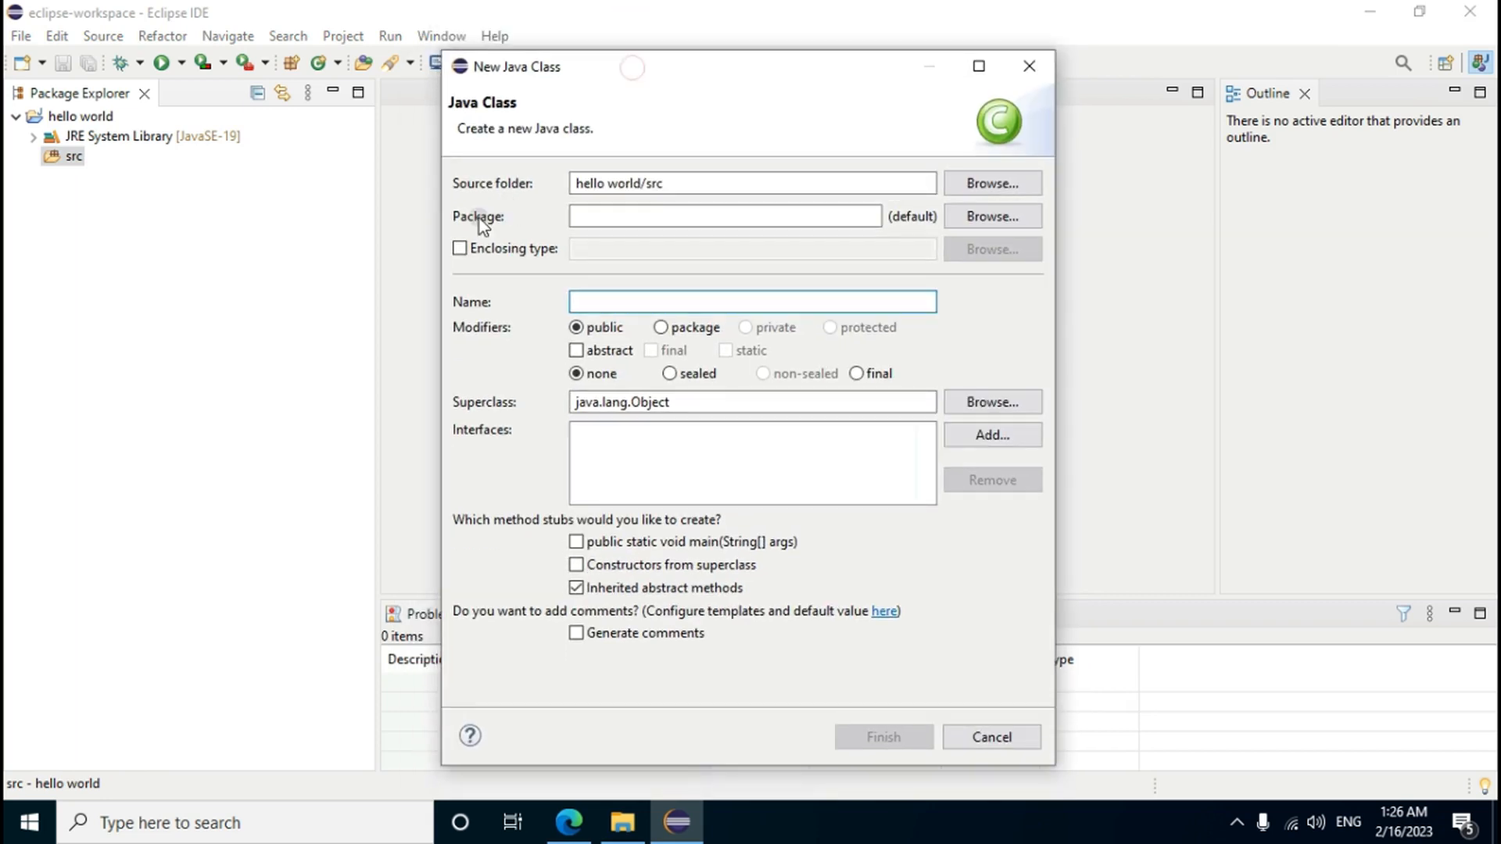
left_click(590, 217)
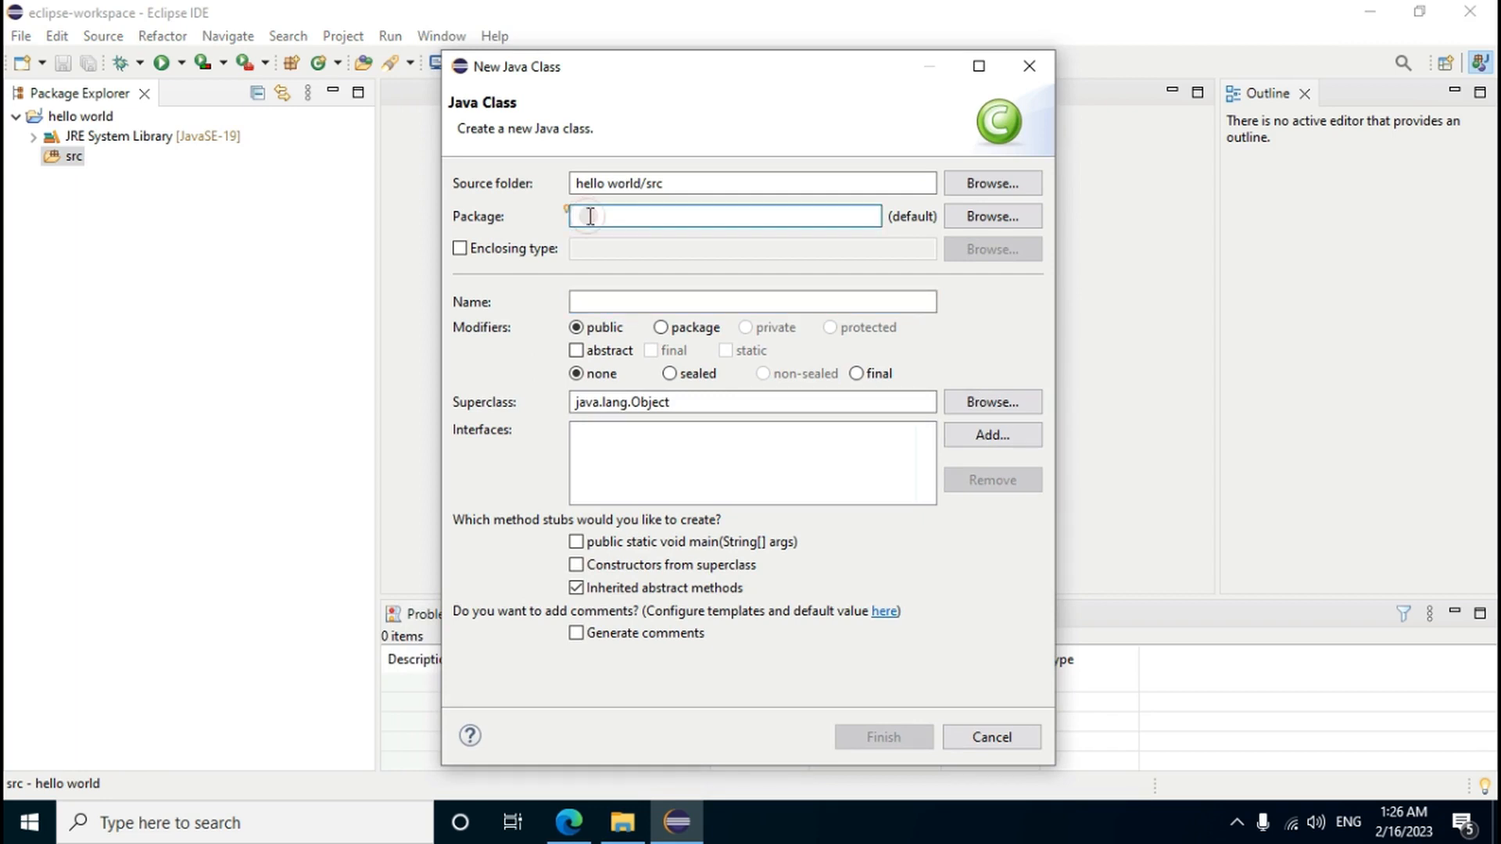
type("c")
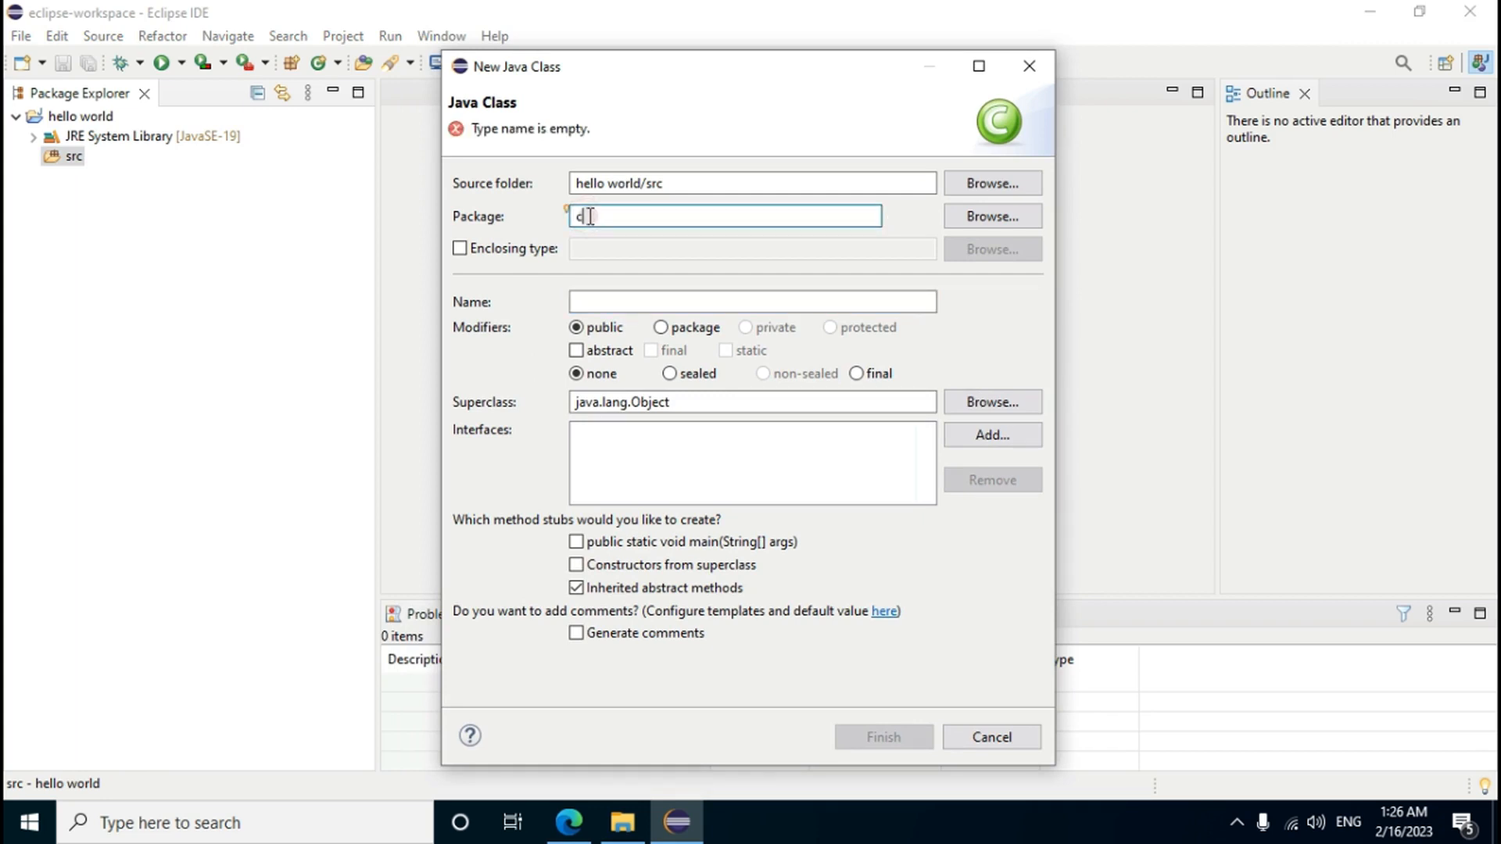
type("har")
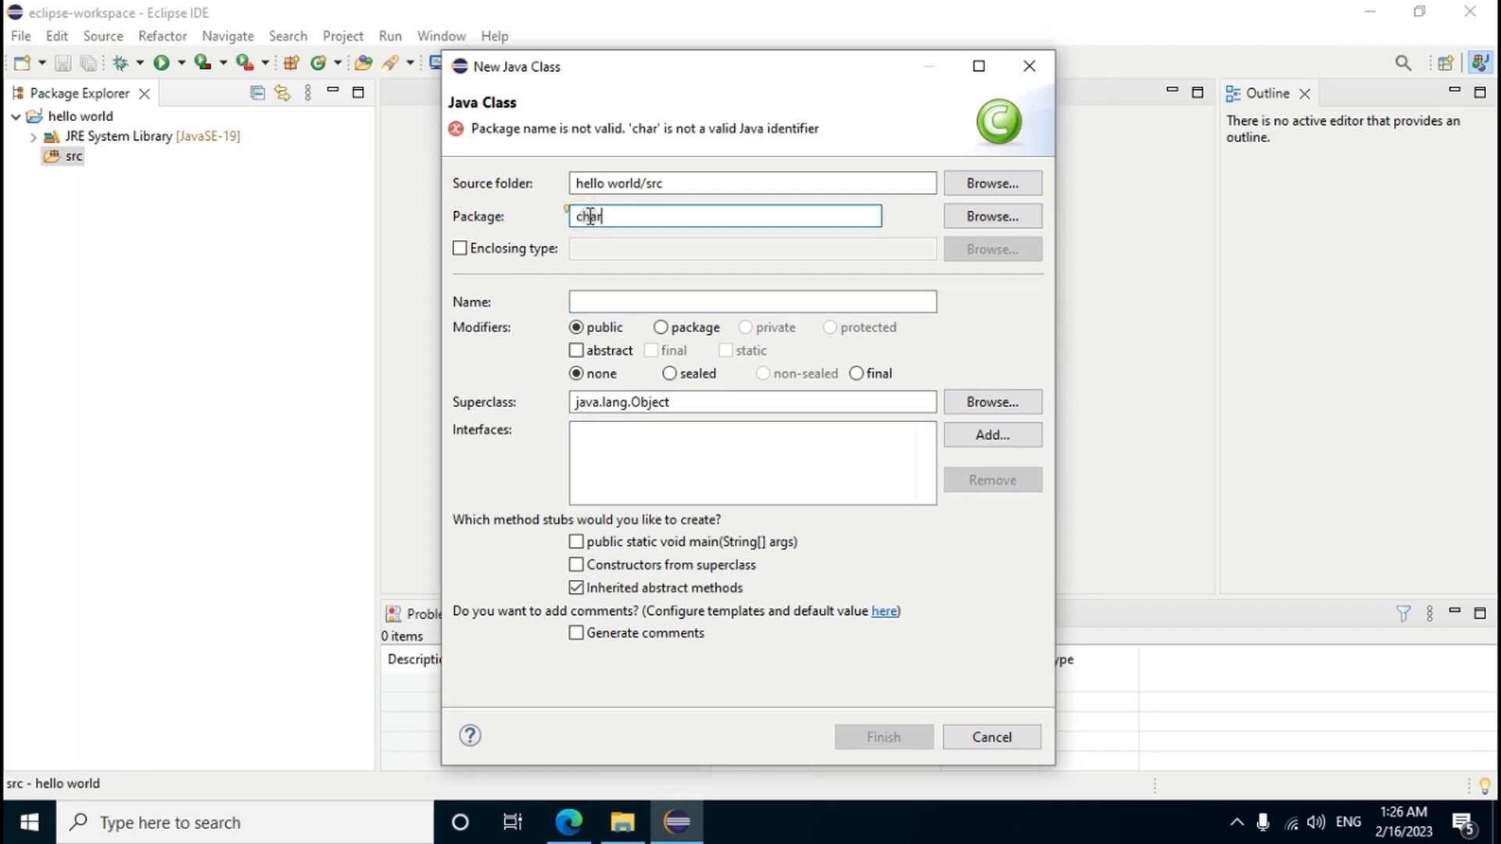
type("y")
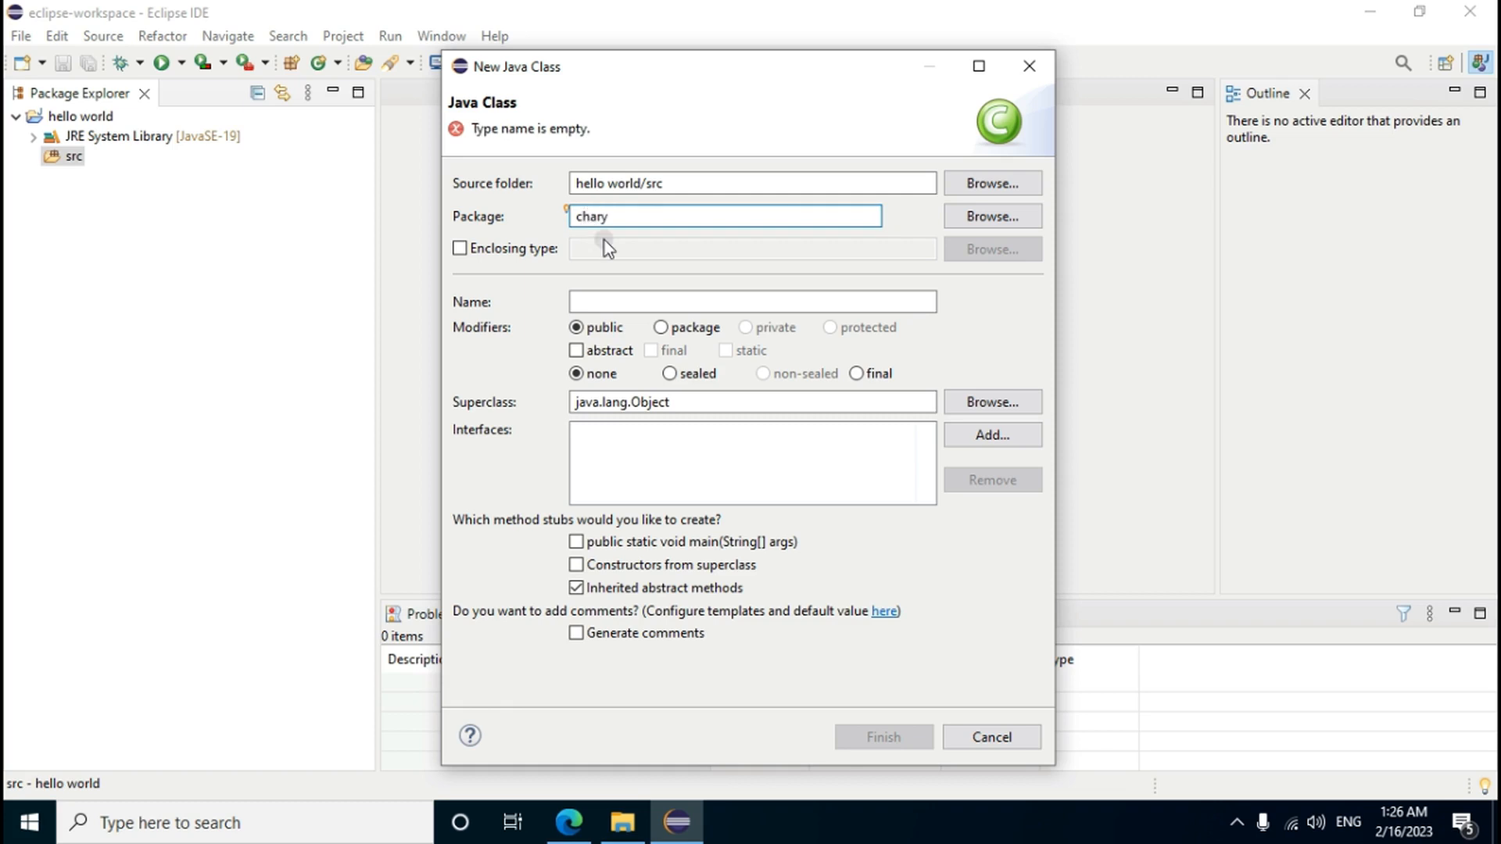
Name the class "project", include the public static void main(String[] args) method stub, and create it
left_click(610, 304)
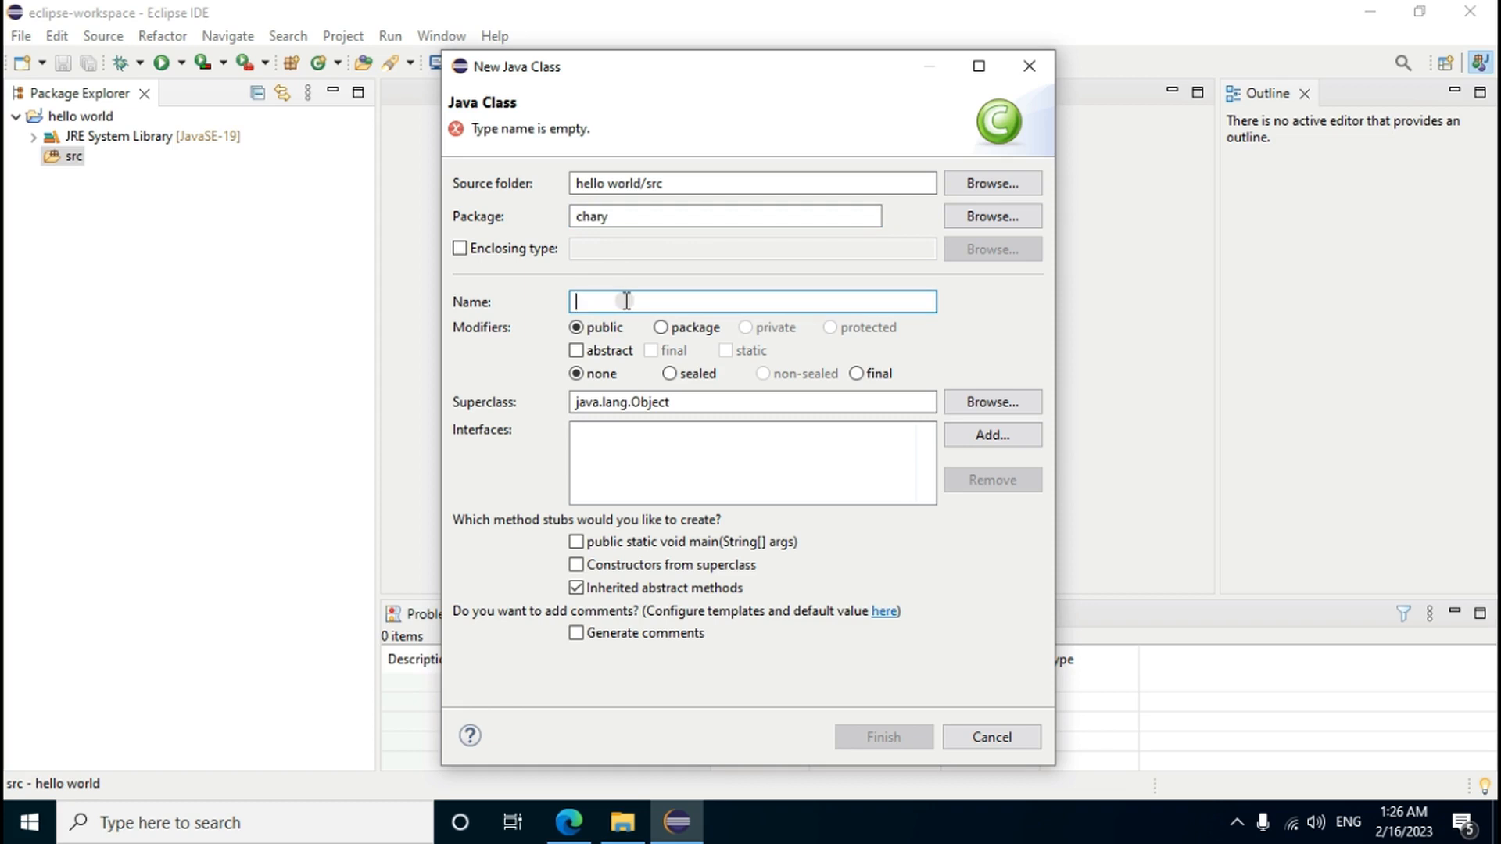
type("pr")
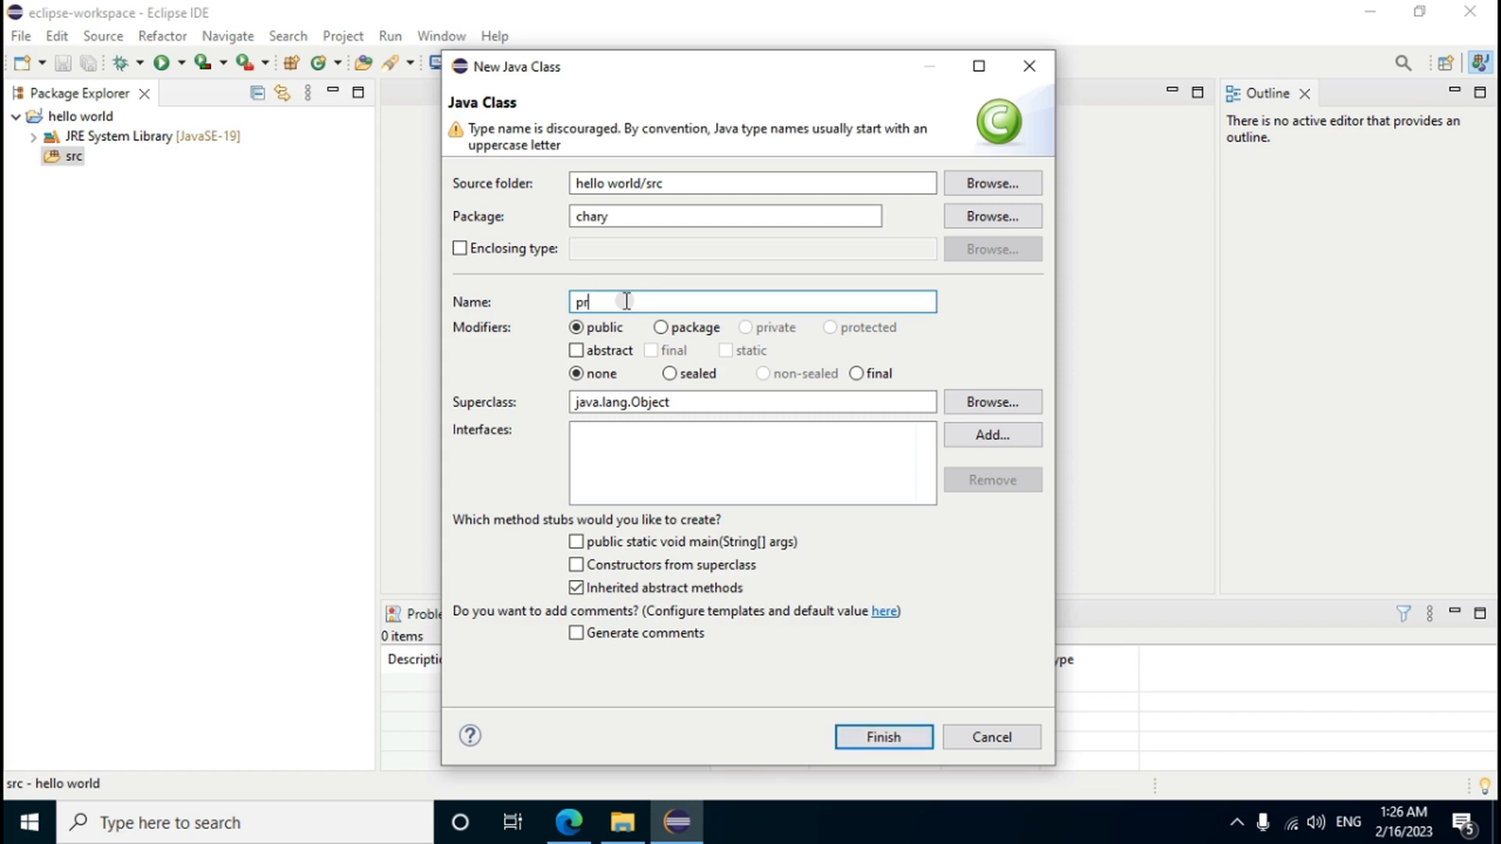
type("oject")
left_click(577, 546)
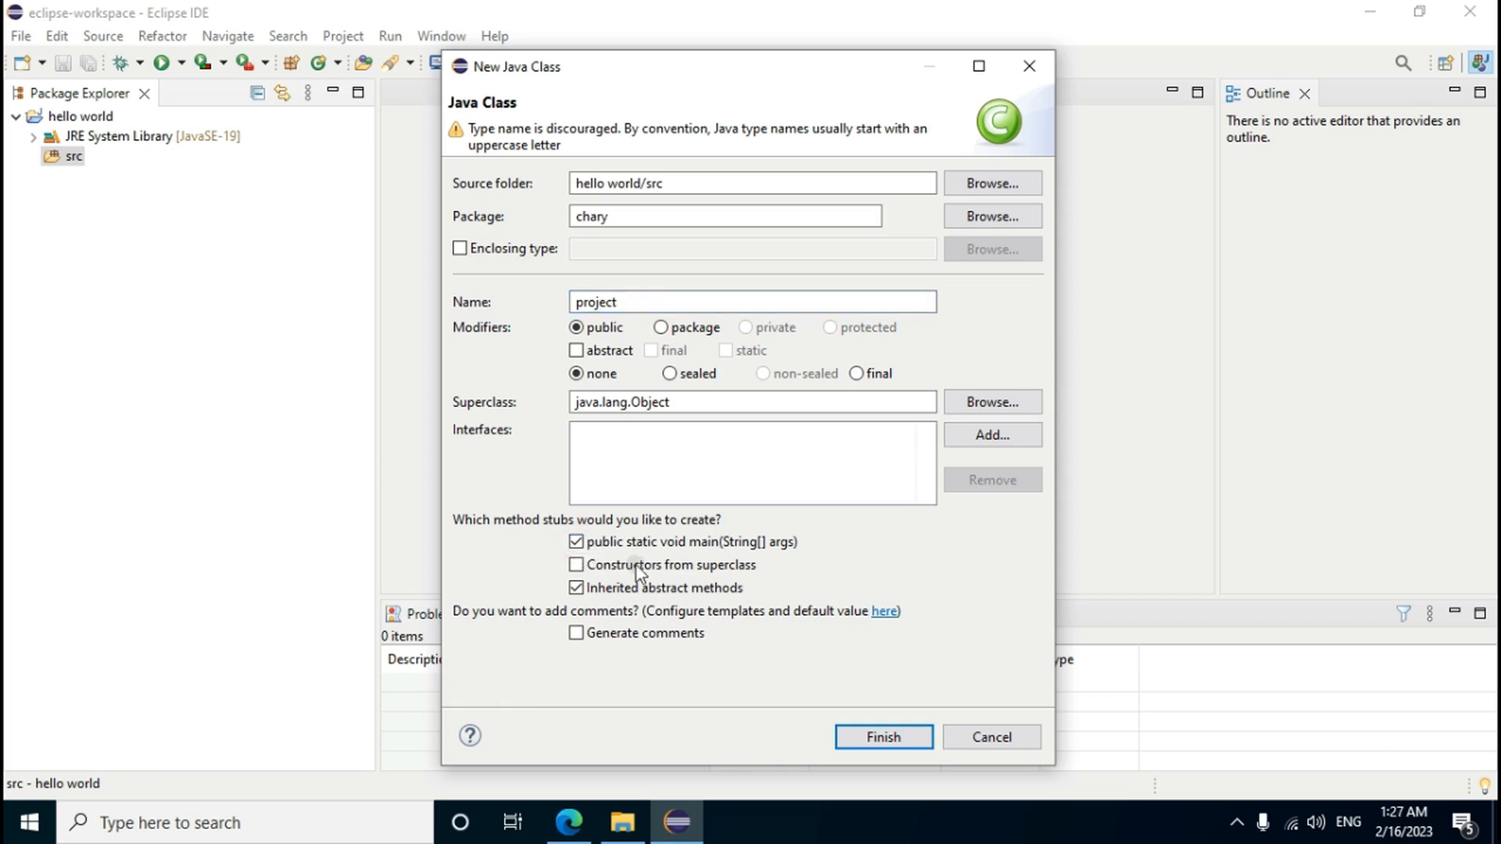
left_click(908, 739)
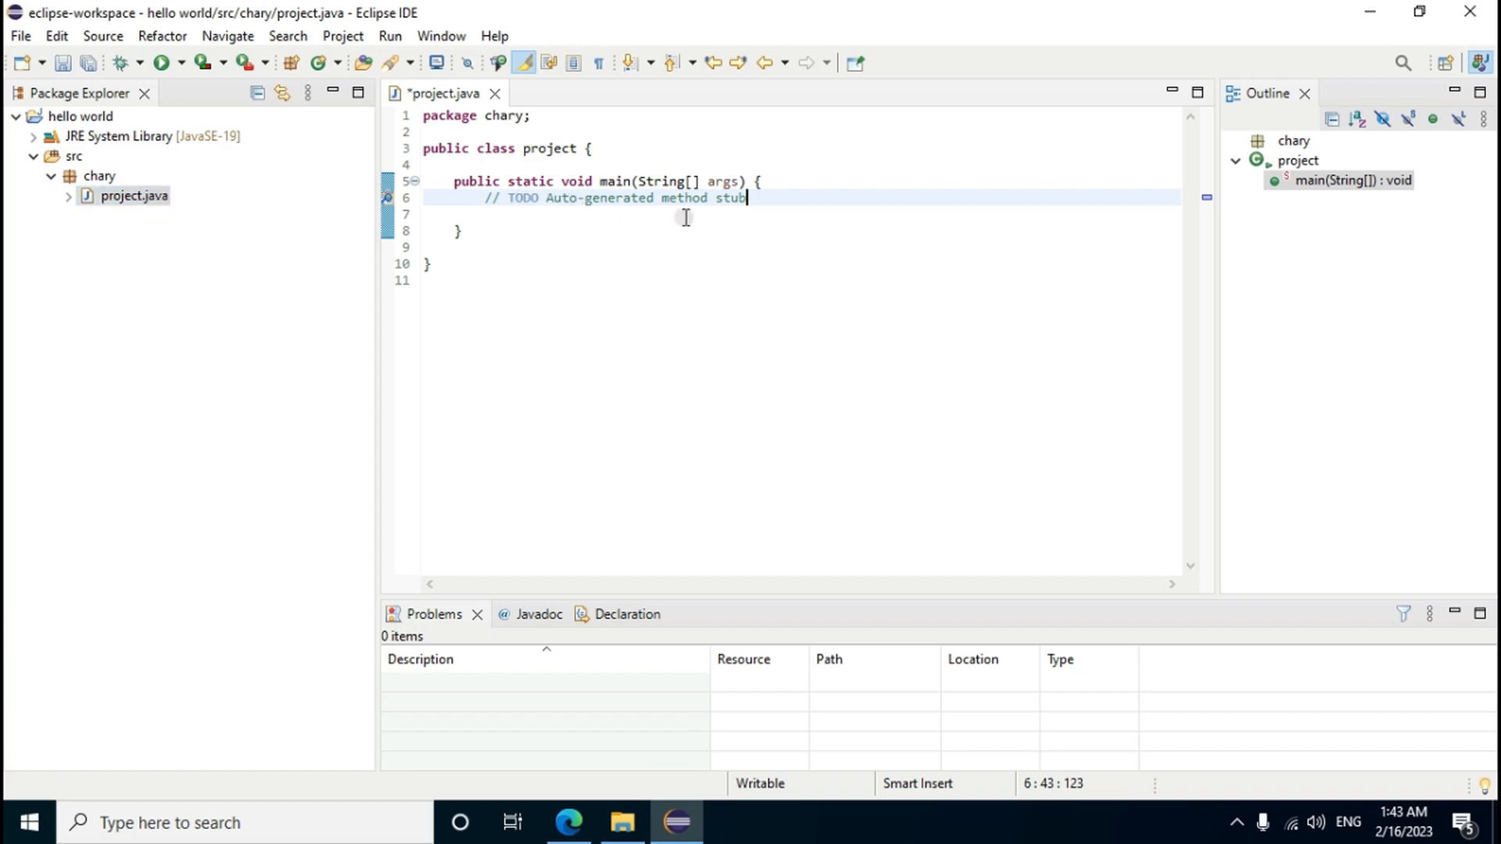
Replace the auto-generated TODO comment in the main method with System.out.println("Chary Tech info Warangal");
left_click_drag(755, 201, 484, 200)
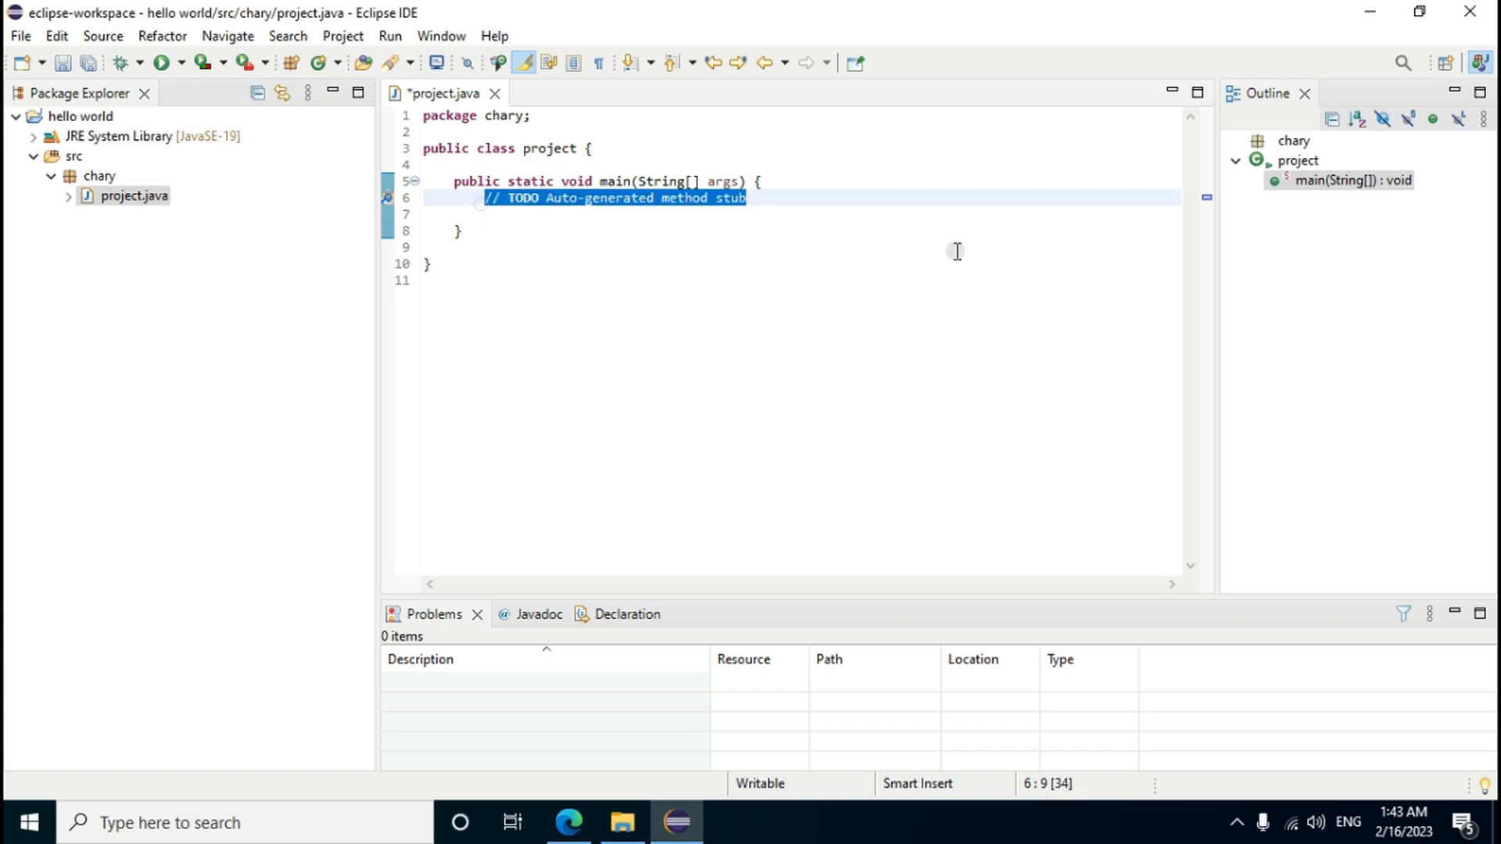
key("BackSpace")
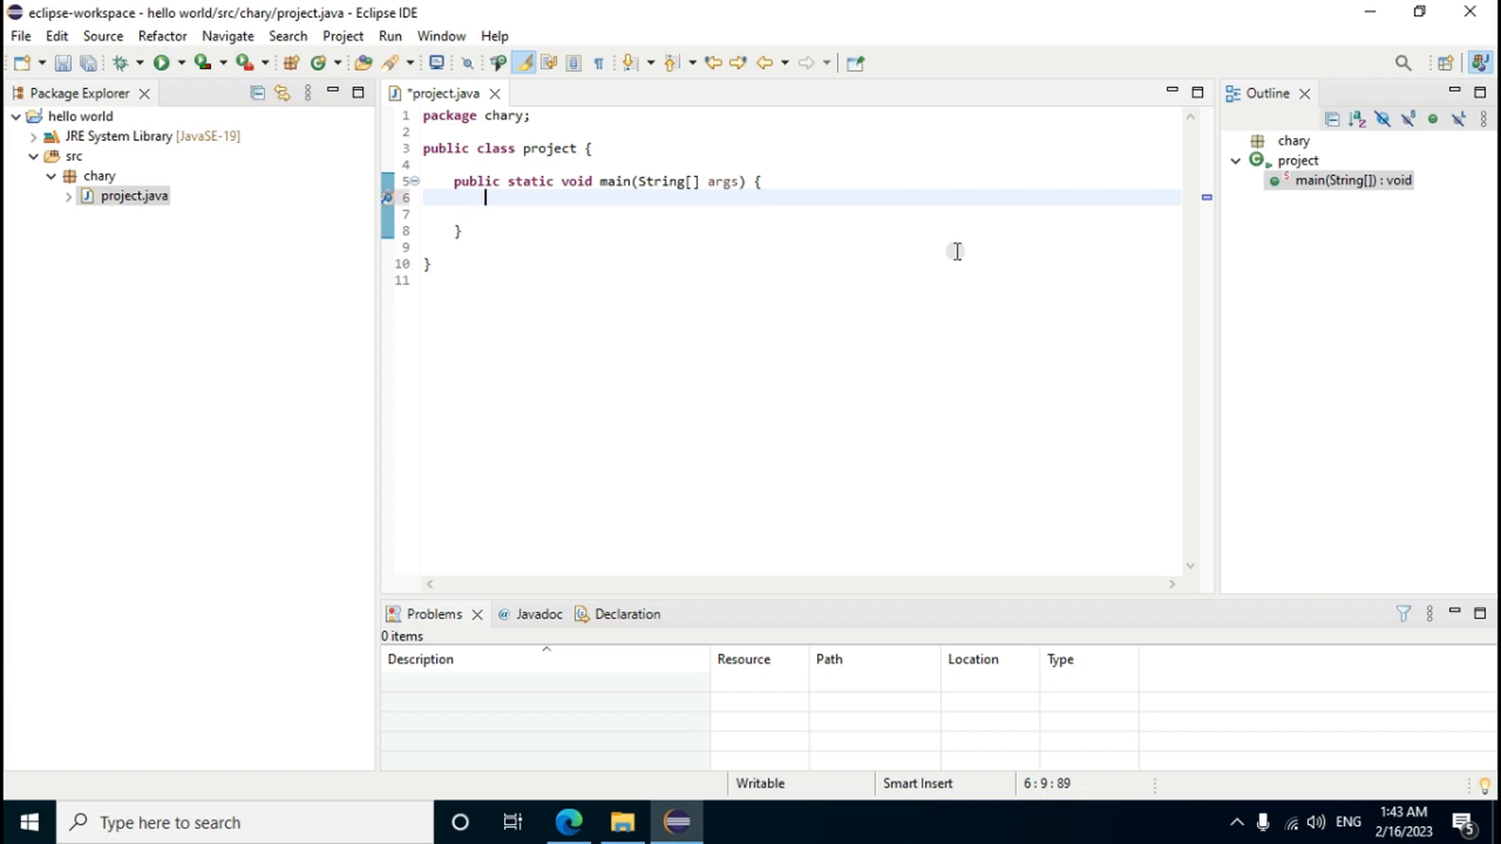
type("Syste")
type("m.")
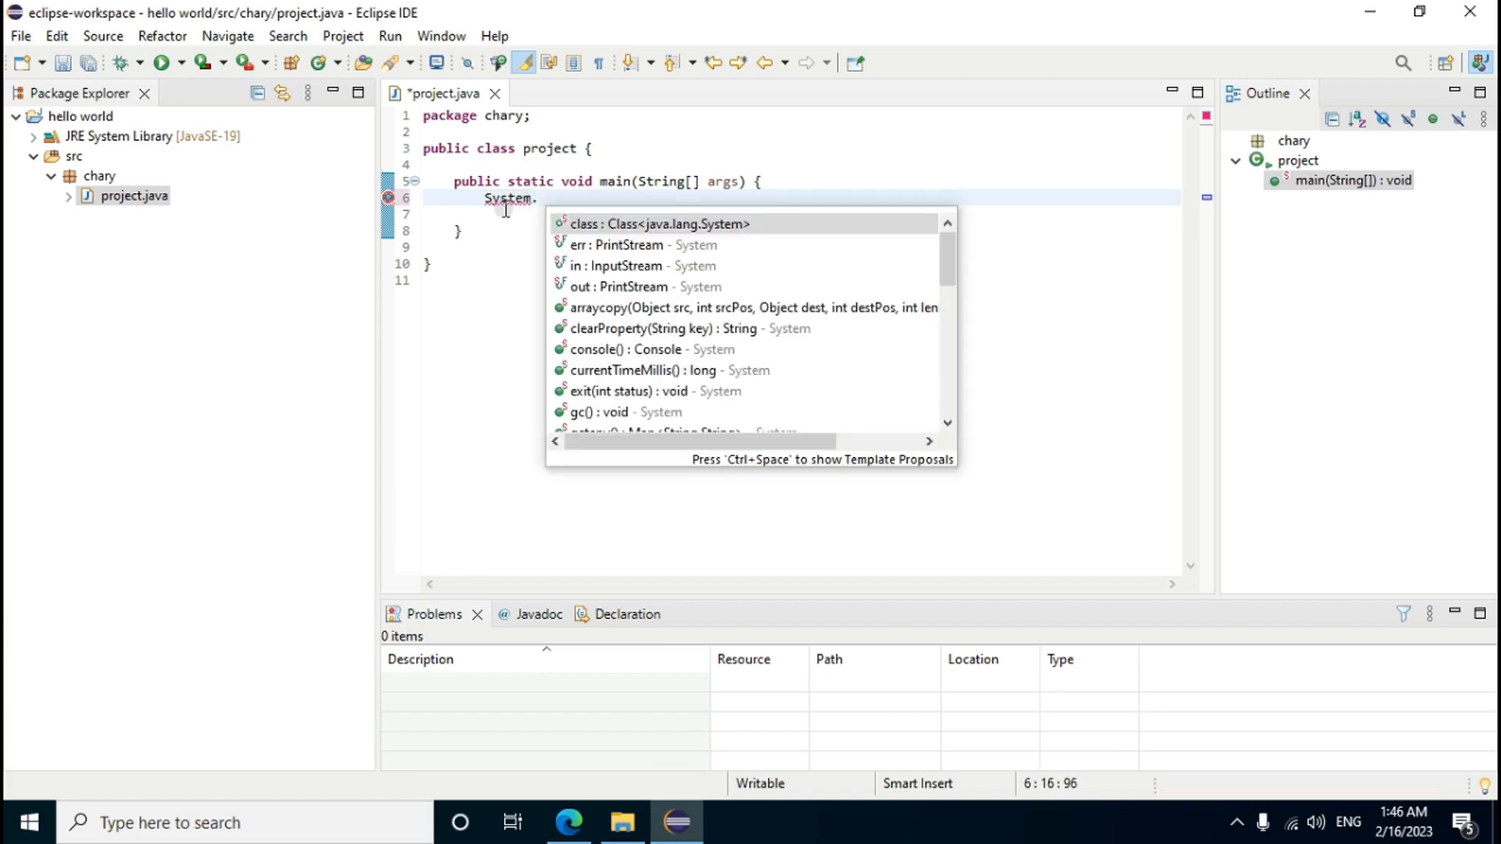
type("out")
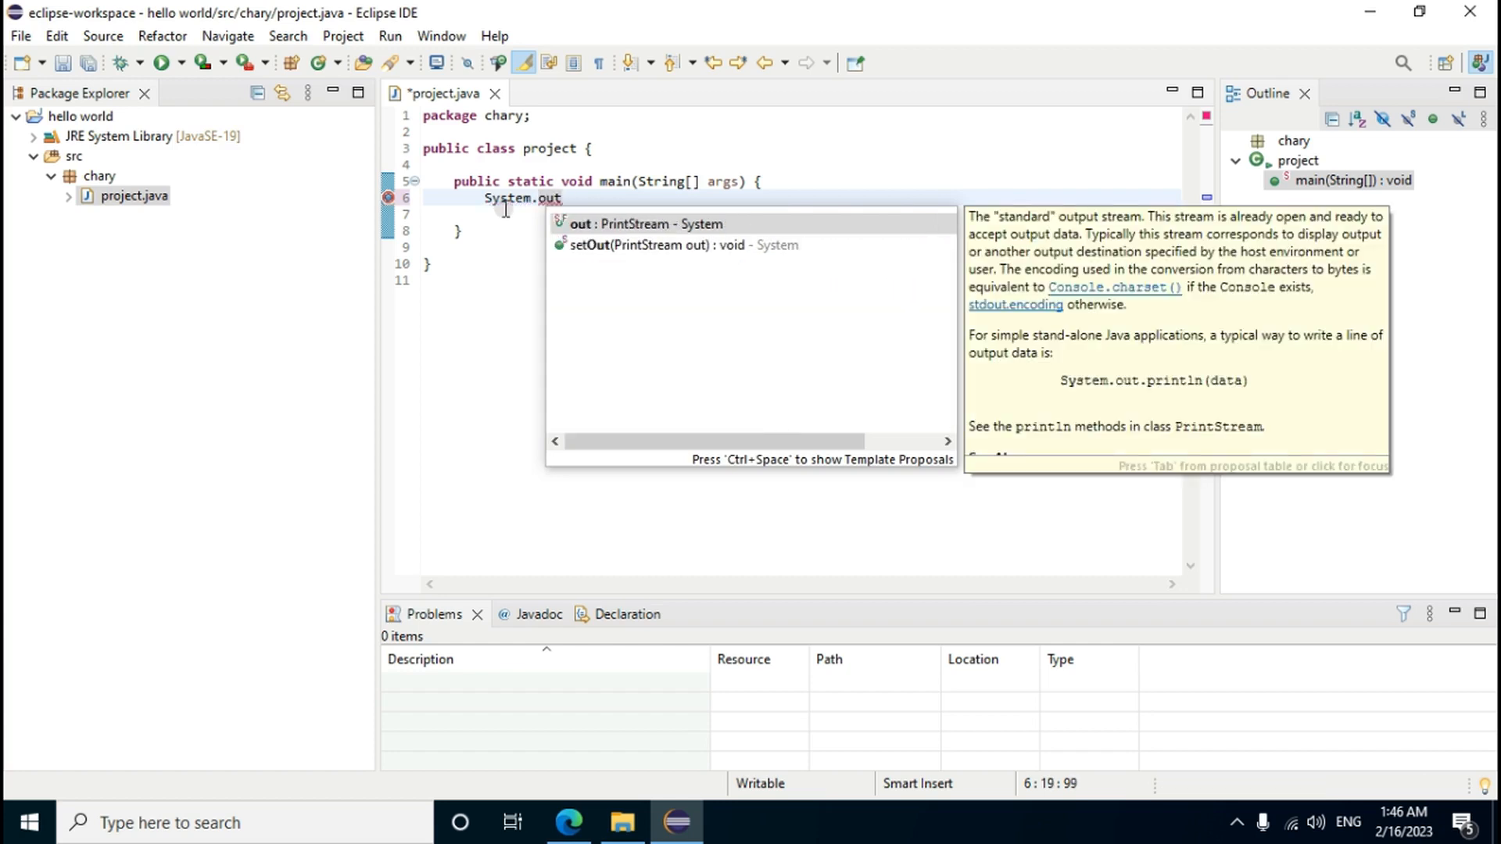
type(".")
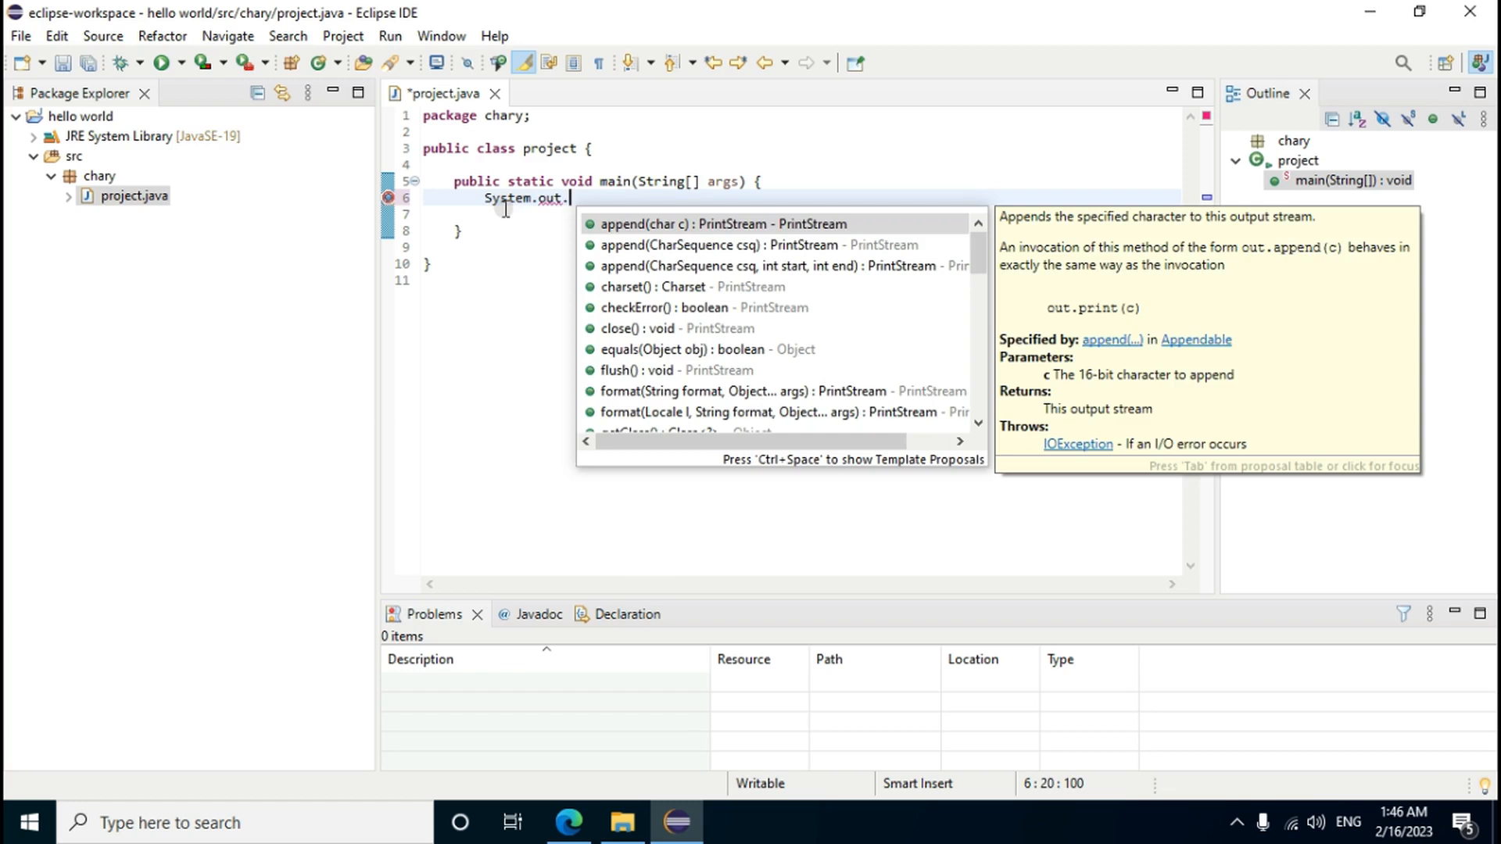
type("pr")
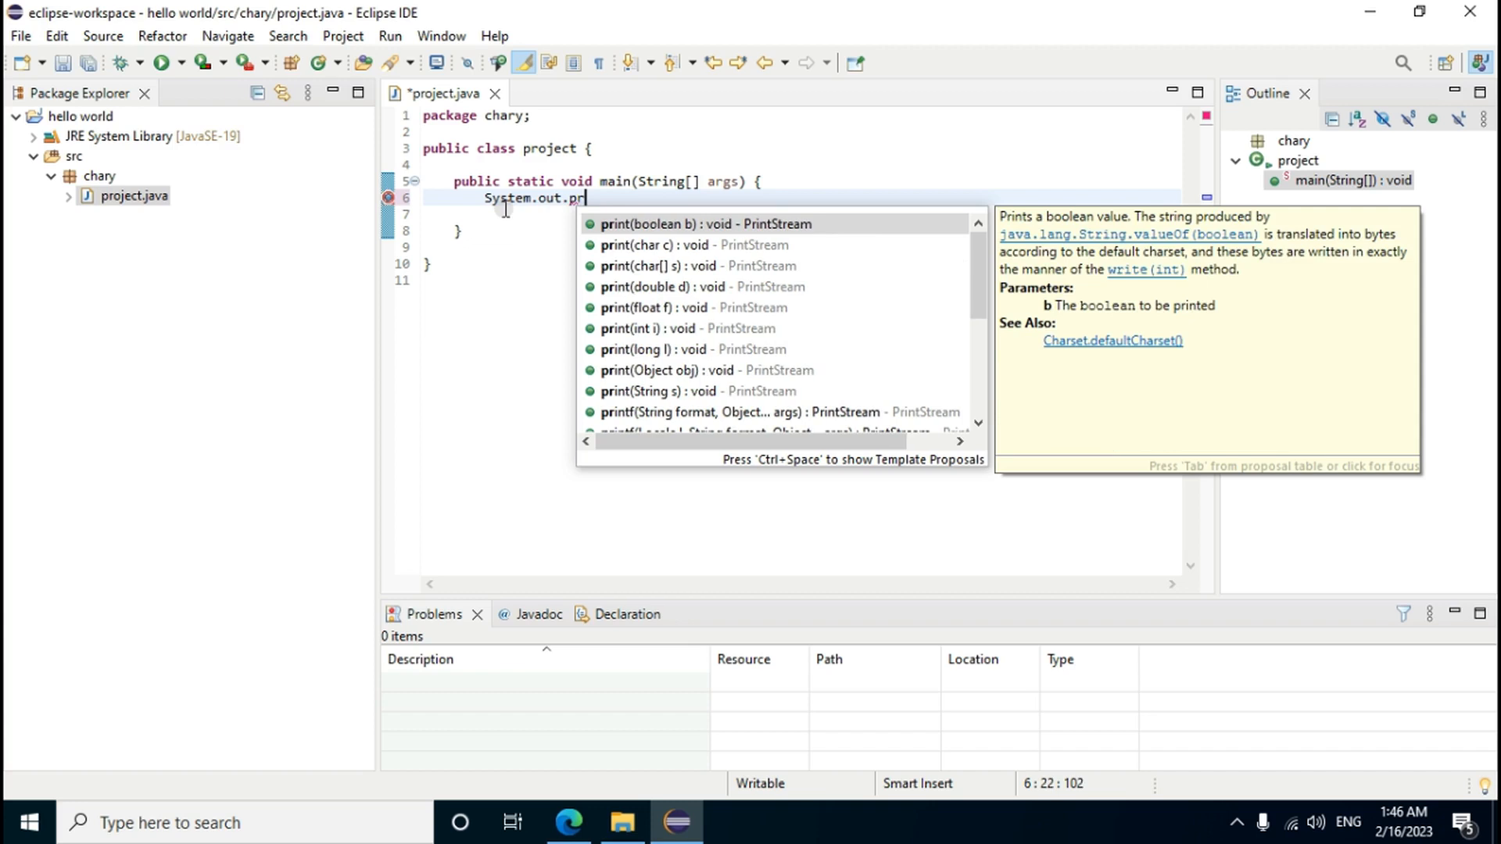
type("intln")
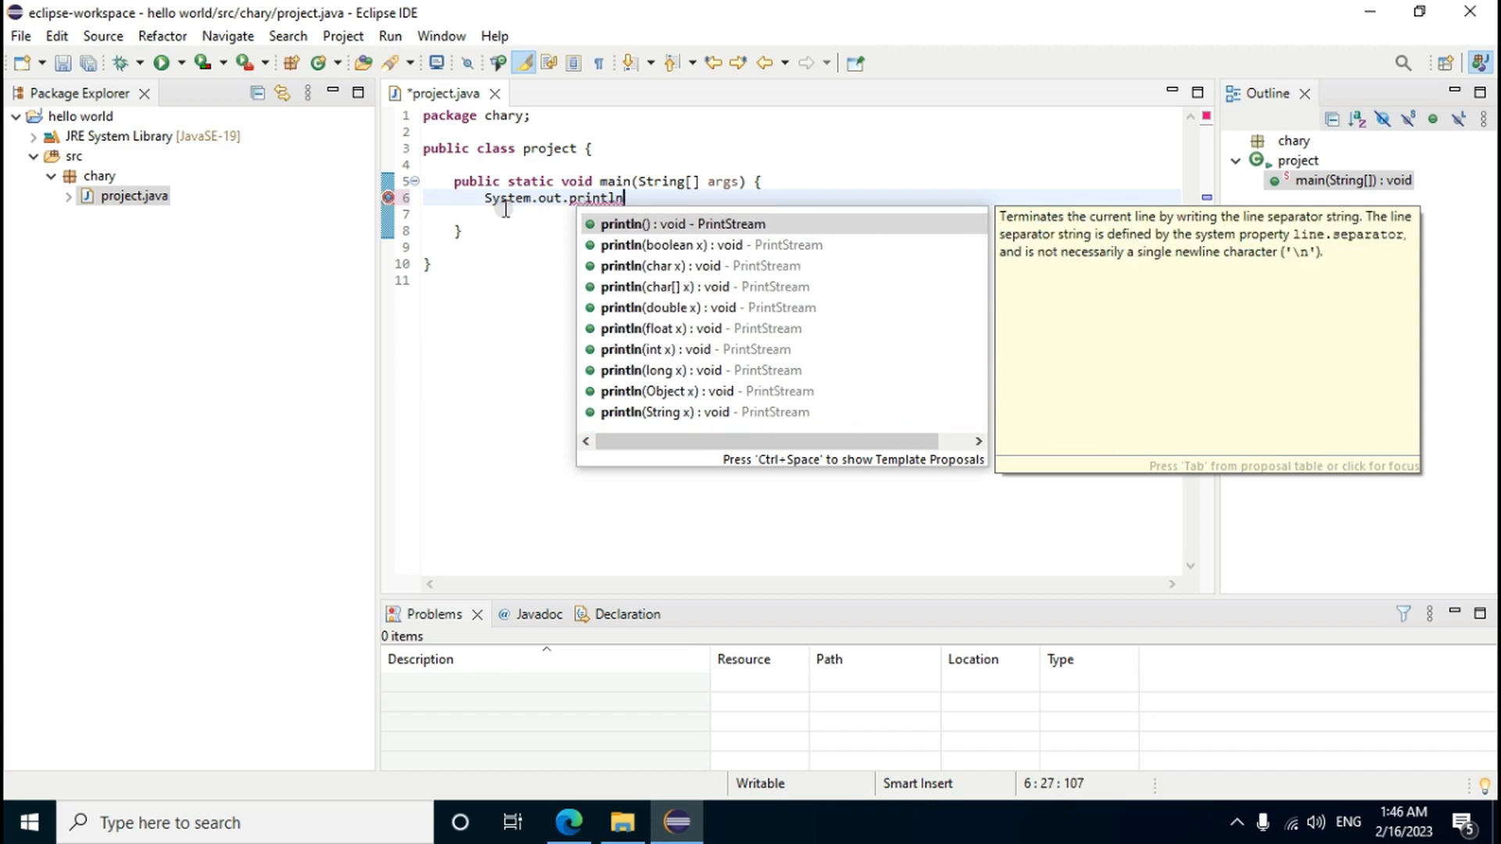
type("(")
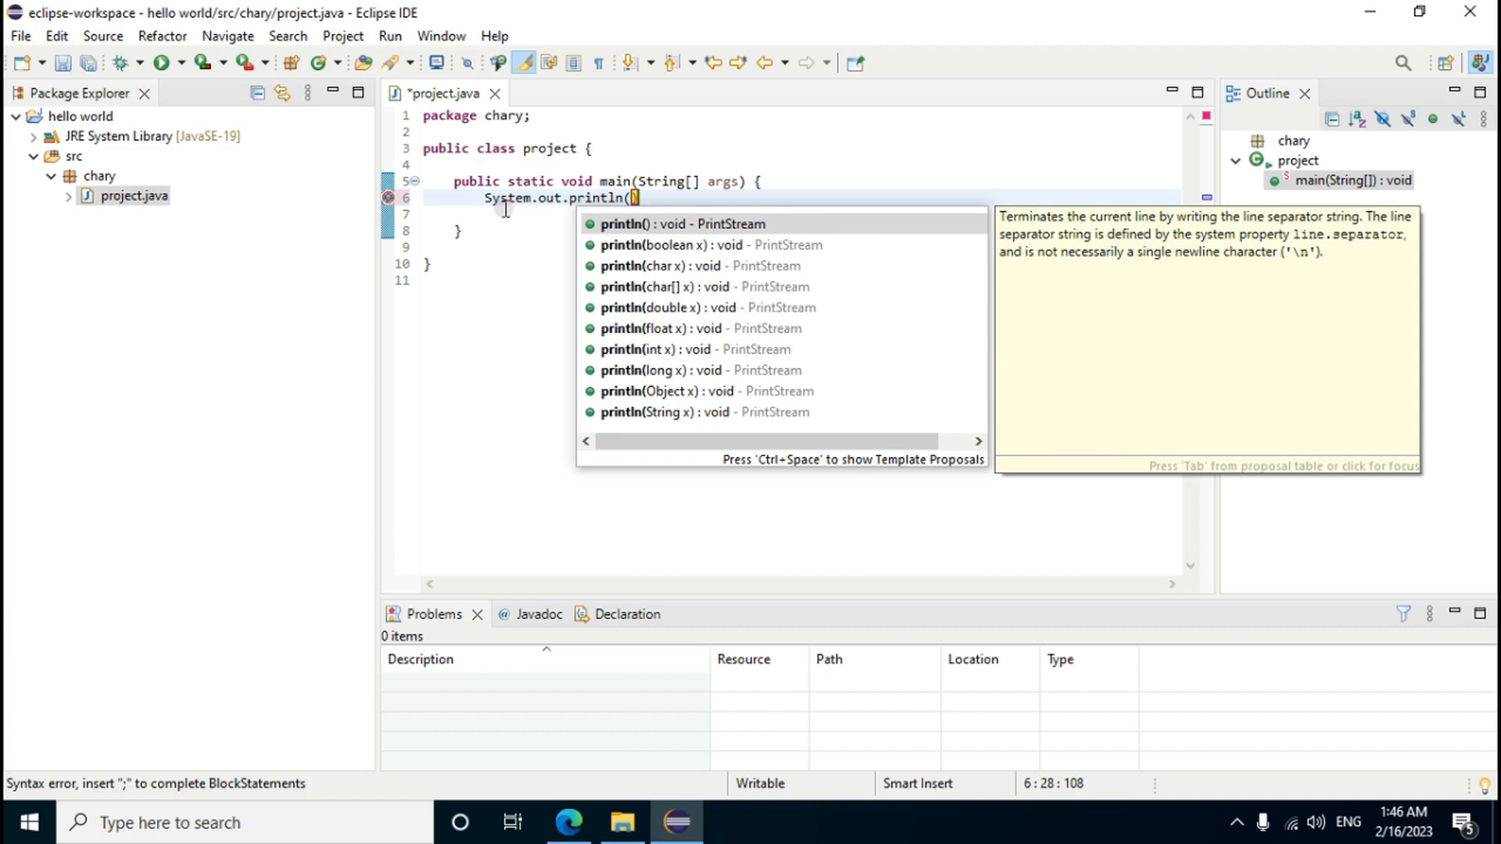
type("\"")
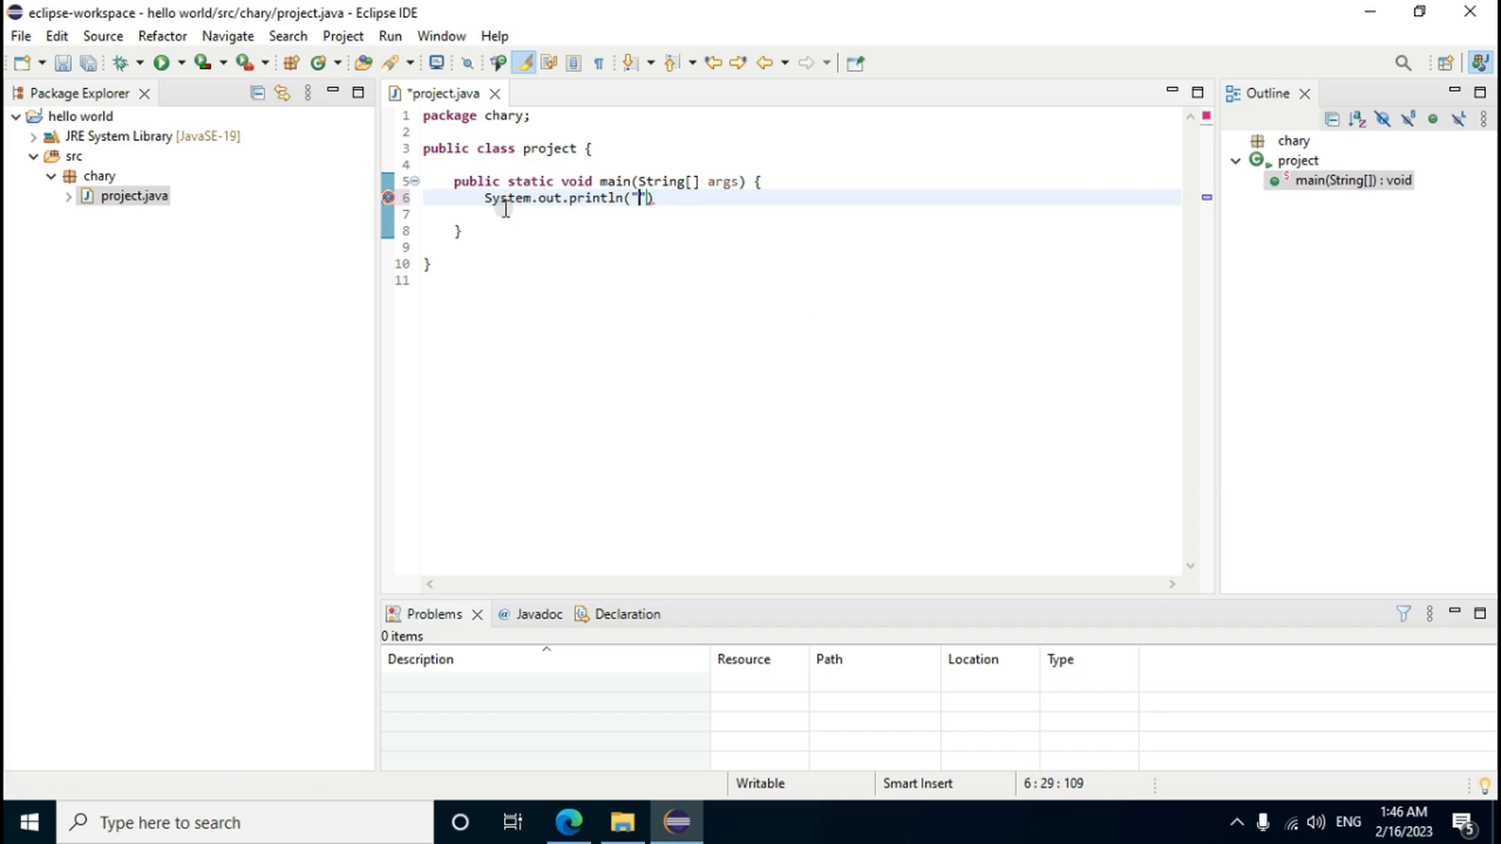
type("Chary Tech info Warangal")
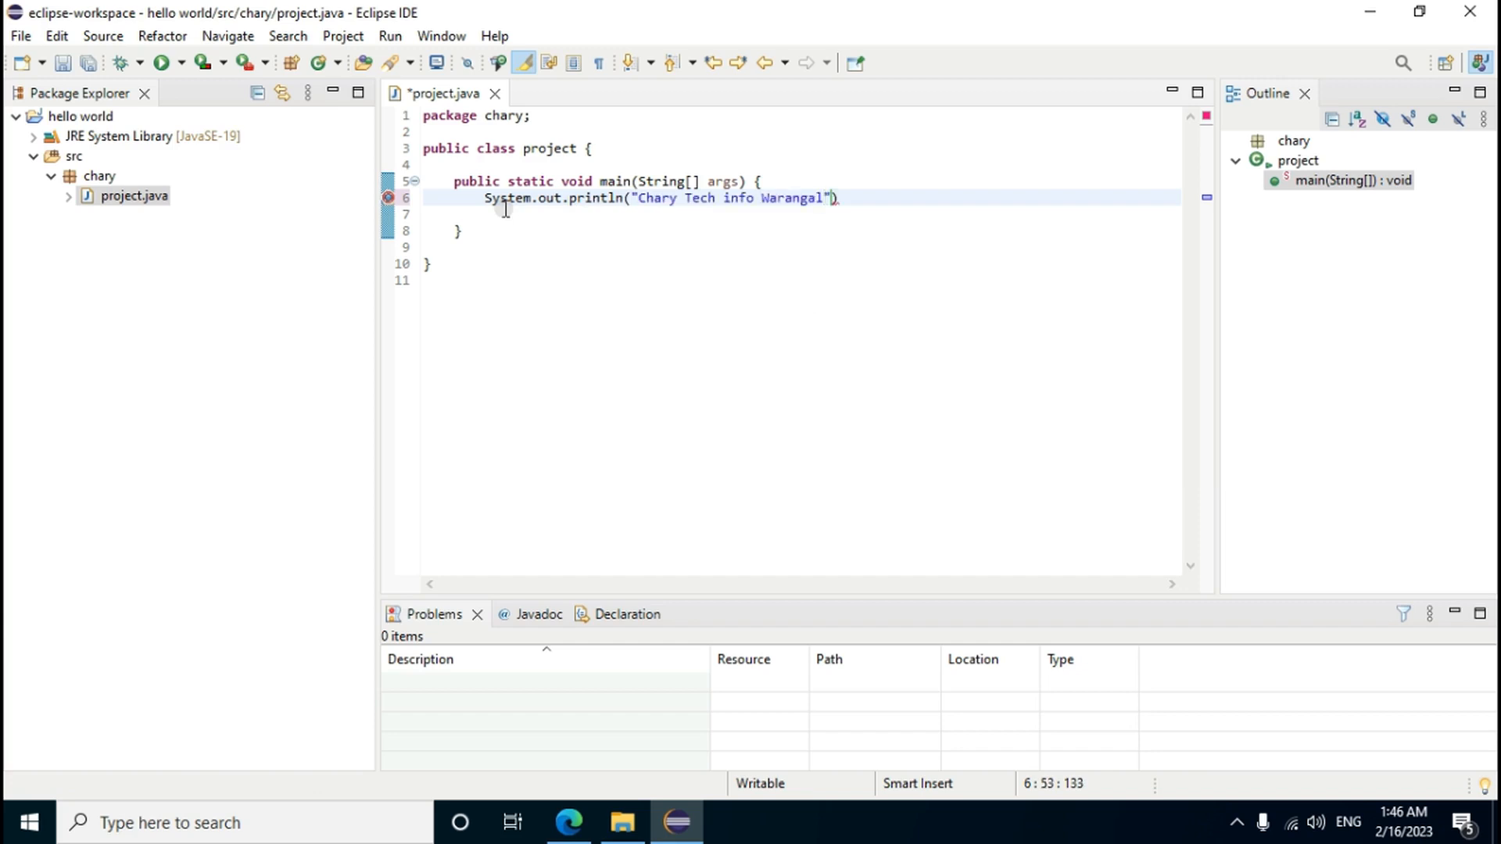
key("End")
type(";")
key("BackSpace")
type(";")
Run the Java program, saving project.java before launch
left_click(163, 64)
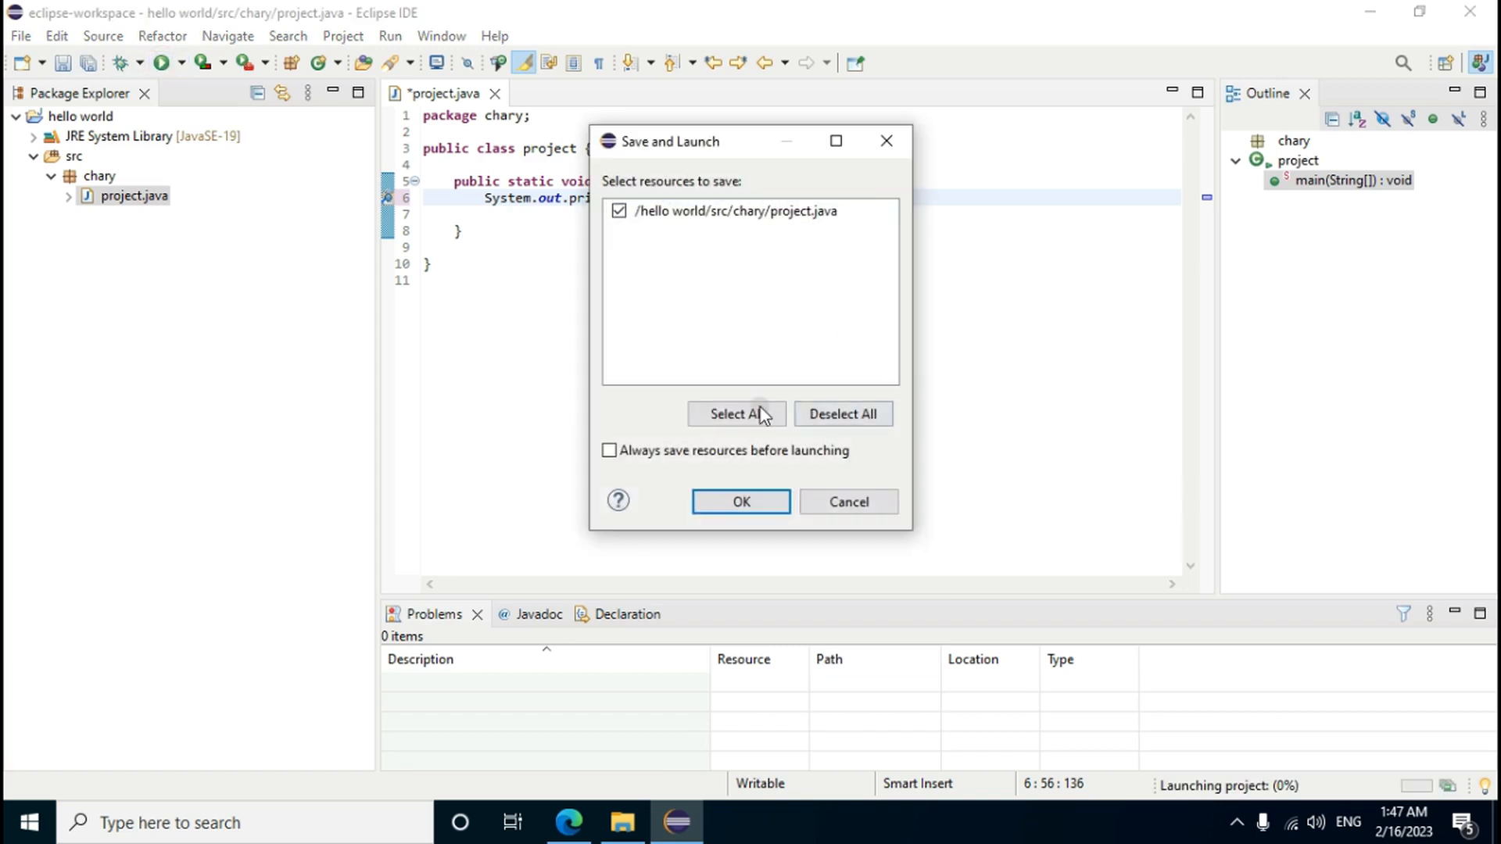
left_click(743, 503)
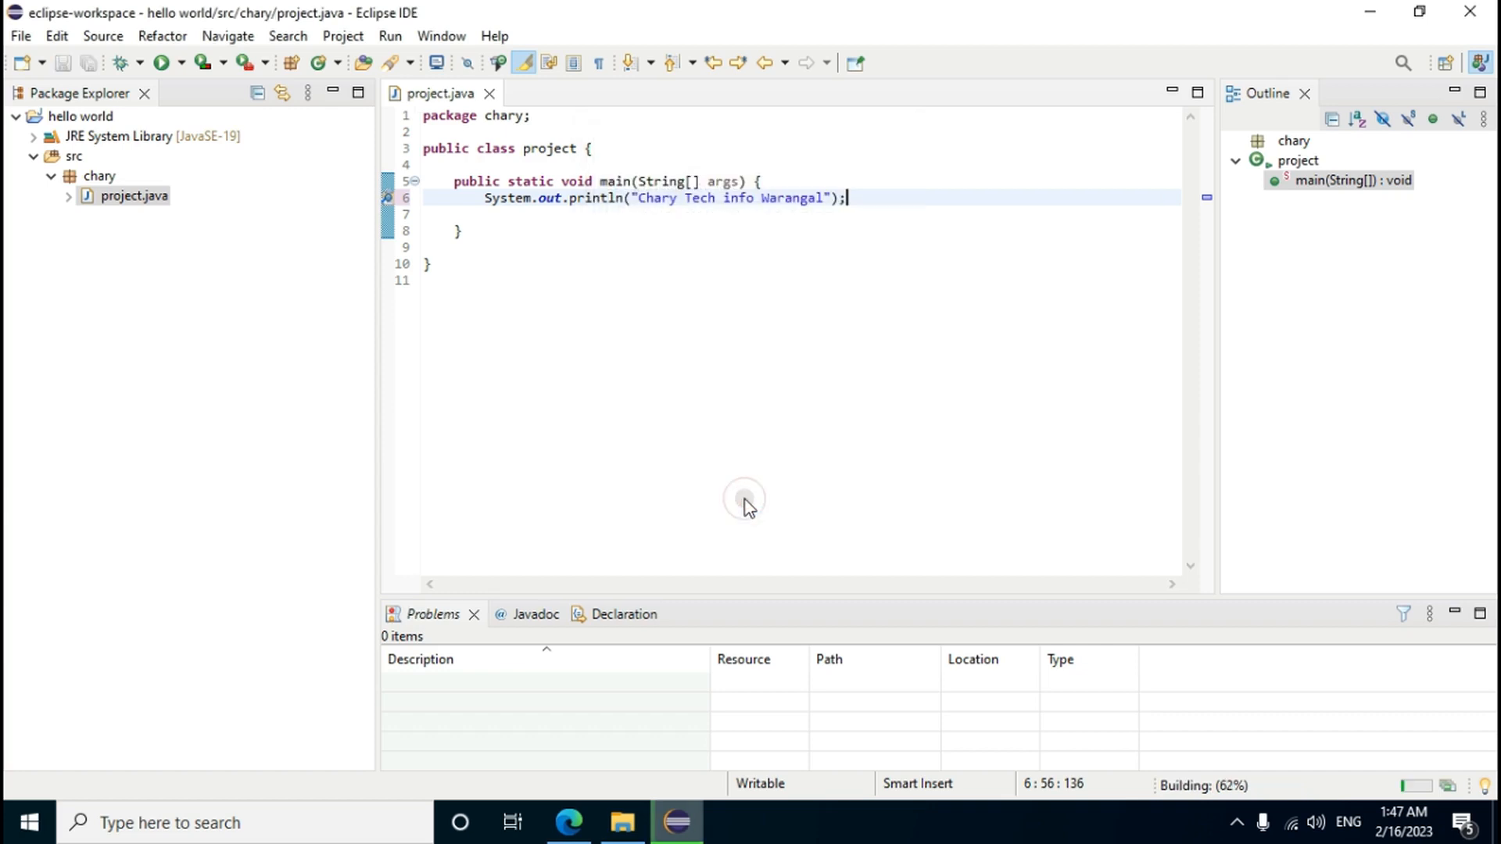